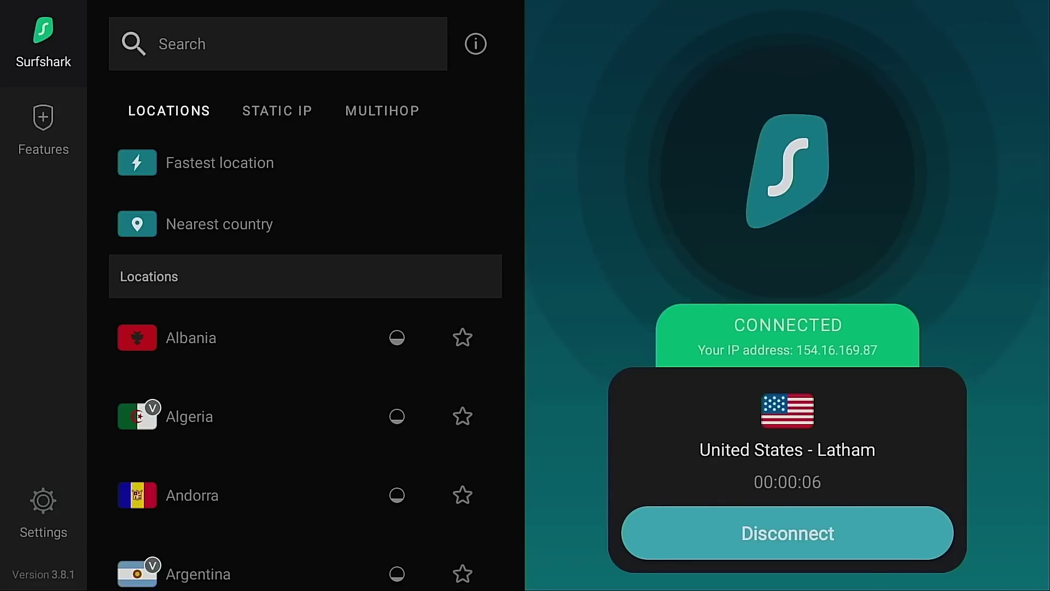
# Step: Exit the connected Surfshark app, open analiti's speed test results, and start a speedtest.net test
pyautogui.press('Escape')
pyautogui.press('Right')
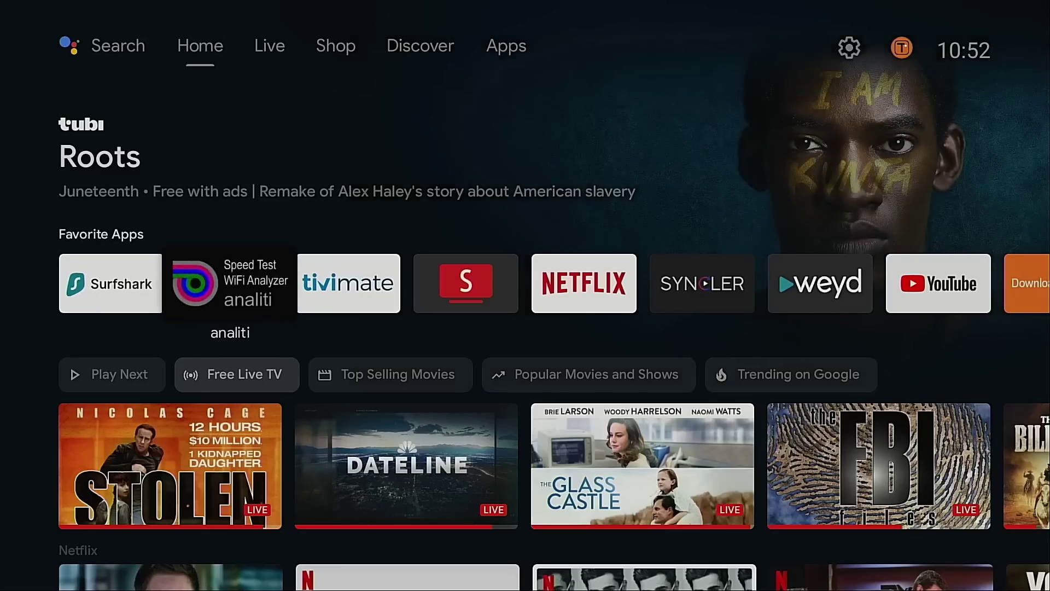
pyautogui.press('Return')
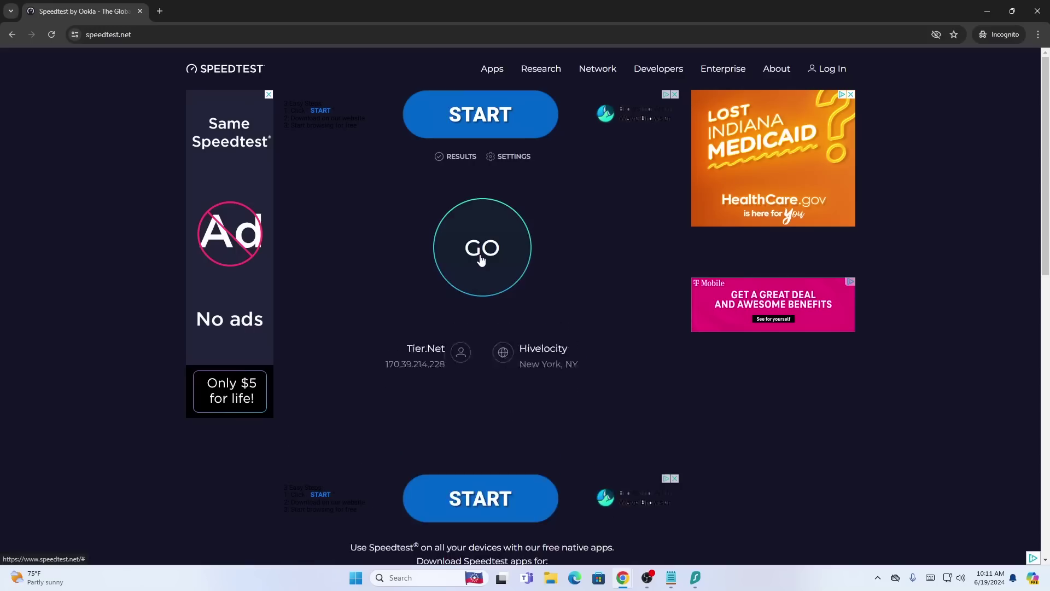
pyautogui.click(481, 257)
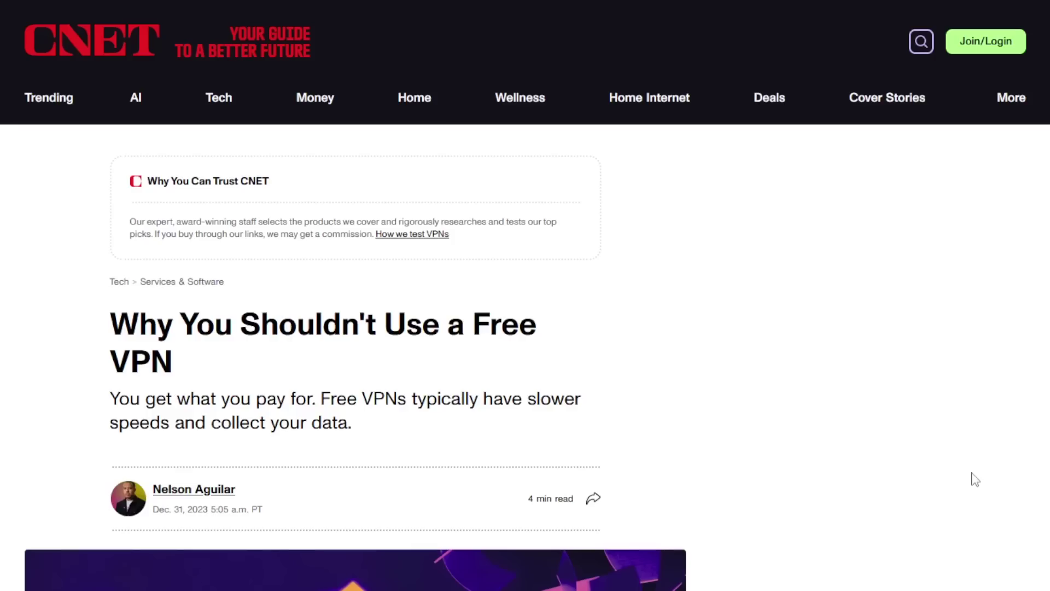
# Step: Highlight the CNET subtitle on free VPNs' slower speeds and data collection, then scroll into the article
pyautogui.scroll(-1, 975, 480)
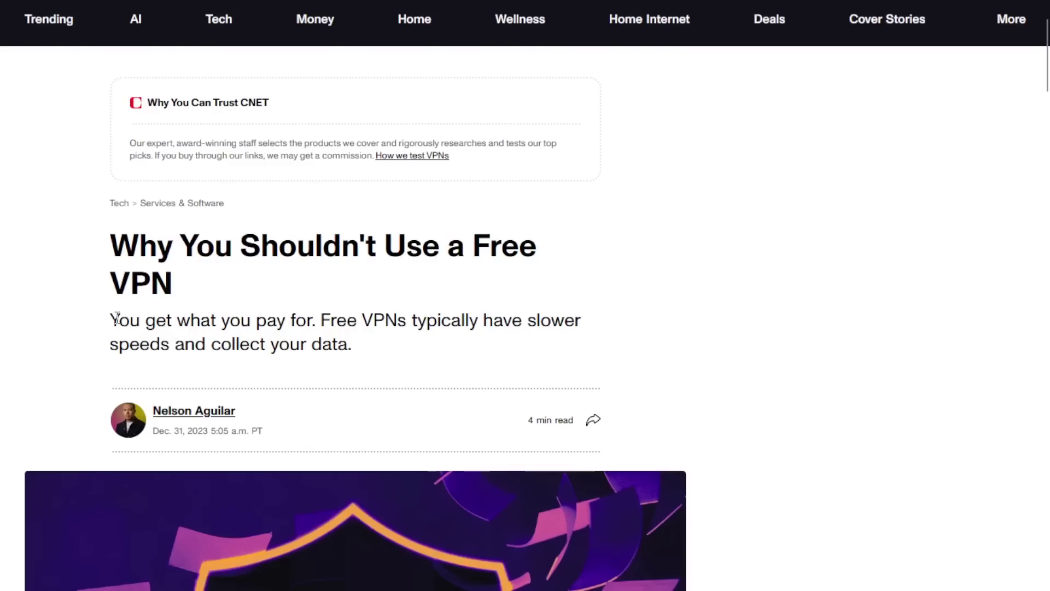
pyautogui.moveTo(119, 320); pyautogui.dragTo(395, 345)
pyautogui.scroll(-1, 395, 344)
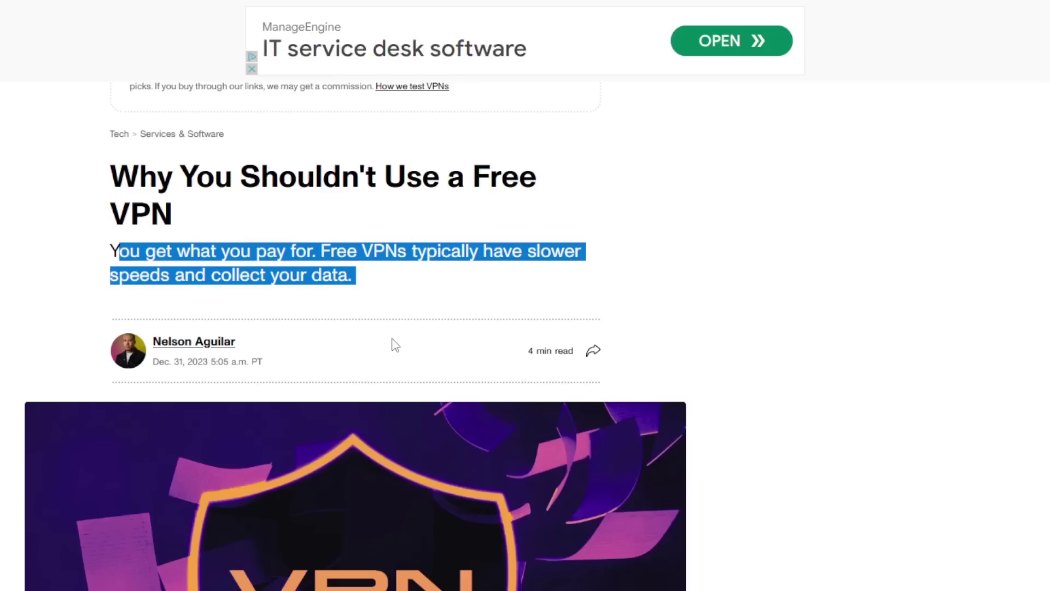
pyautogui.scroll(1, 395, 344)
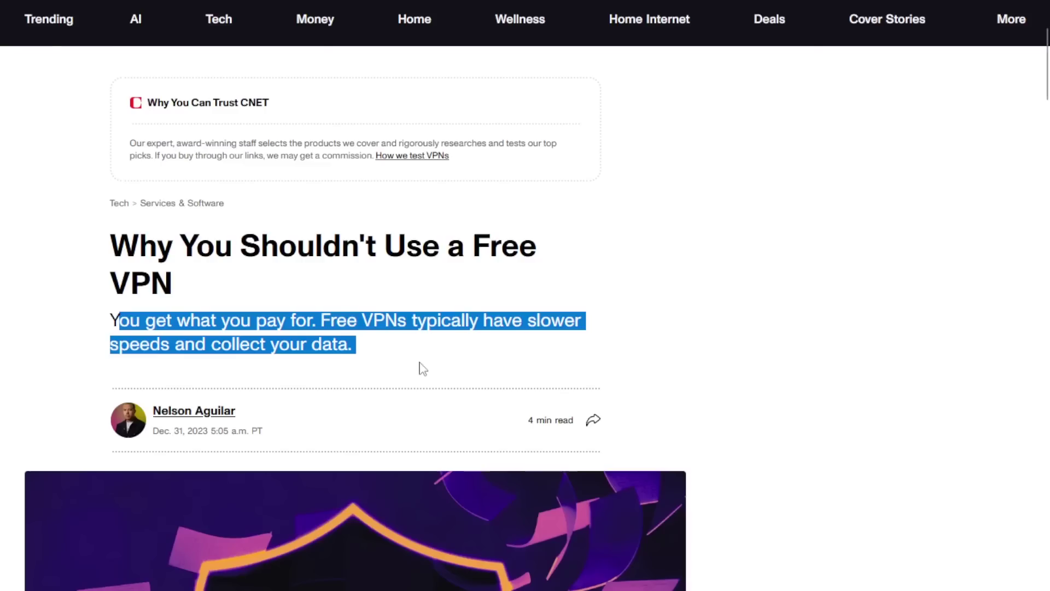
pyautogui.scroll(-10, 816, 343)
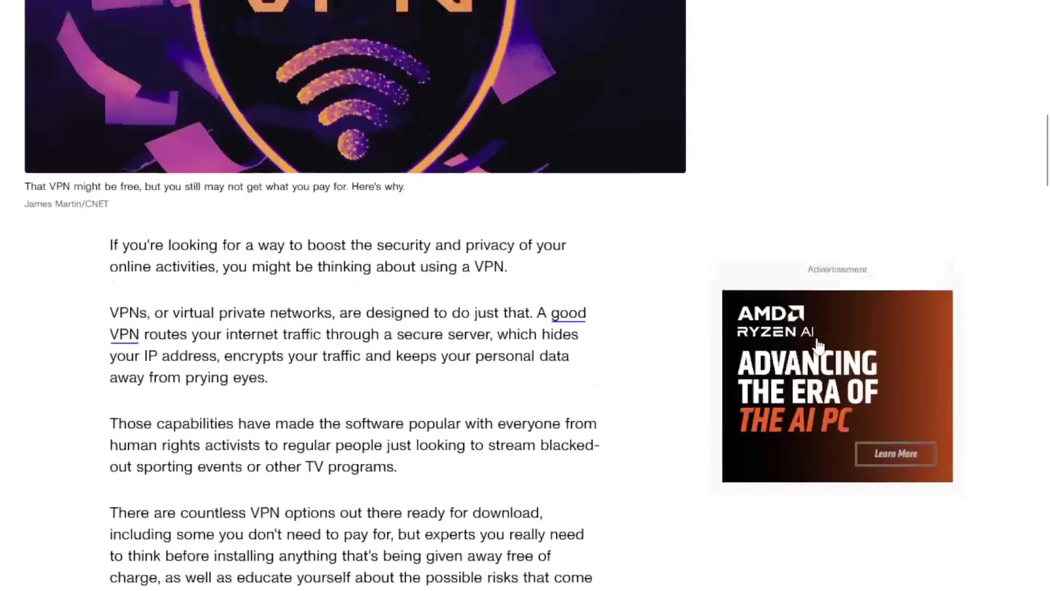
pyautogui.scroll(-6, 815, 345)
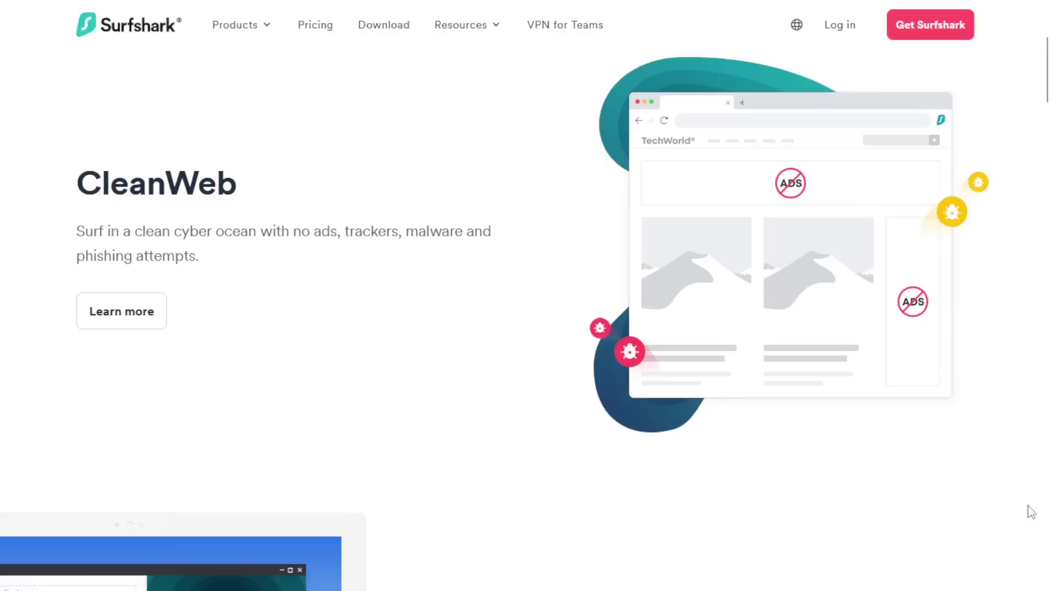
# Step: Scroll down the Surfshark homepage and highlight the 30-day money-back guarantee heading
pyautogui.scroll(-3, 1031, 511)
pyautogui.scroll(-3, 1031, 512)
pyautogui.scroll(-10, 1031, 511)
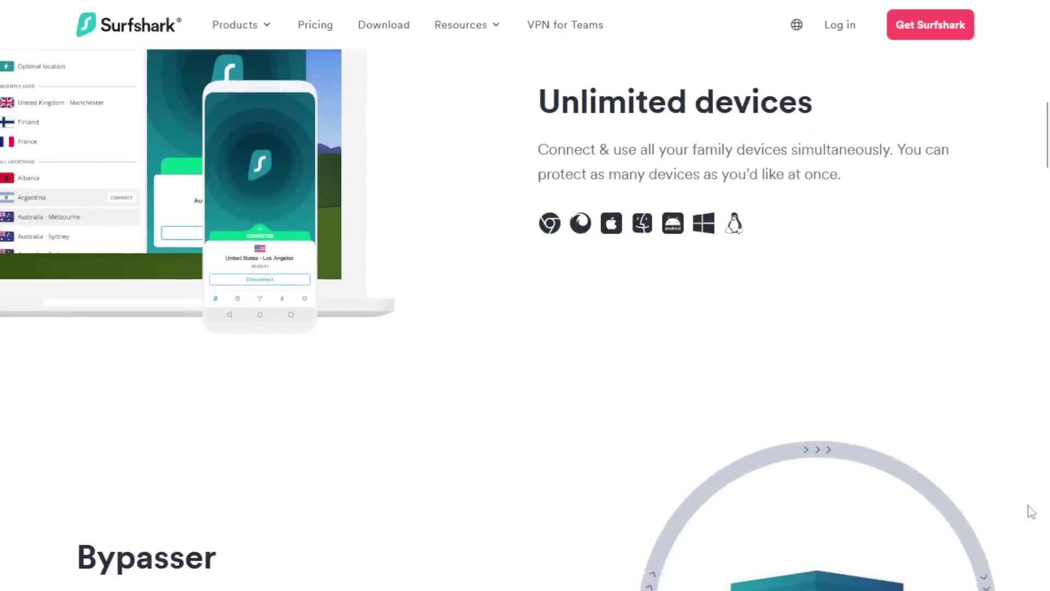
pyautogui.scroll(-7, 1031, 511)
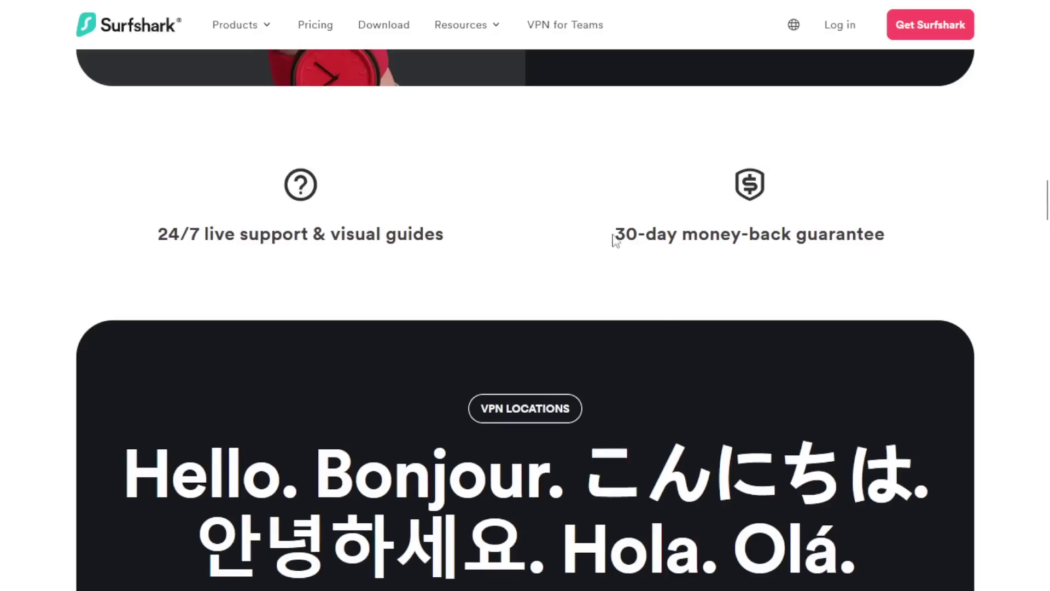
pyautogui.moveTo(614, 236); pyautogui.dragTo(893, 243)
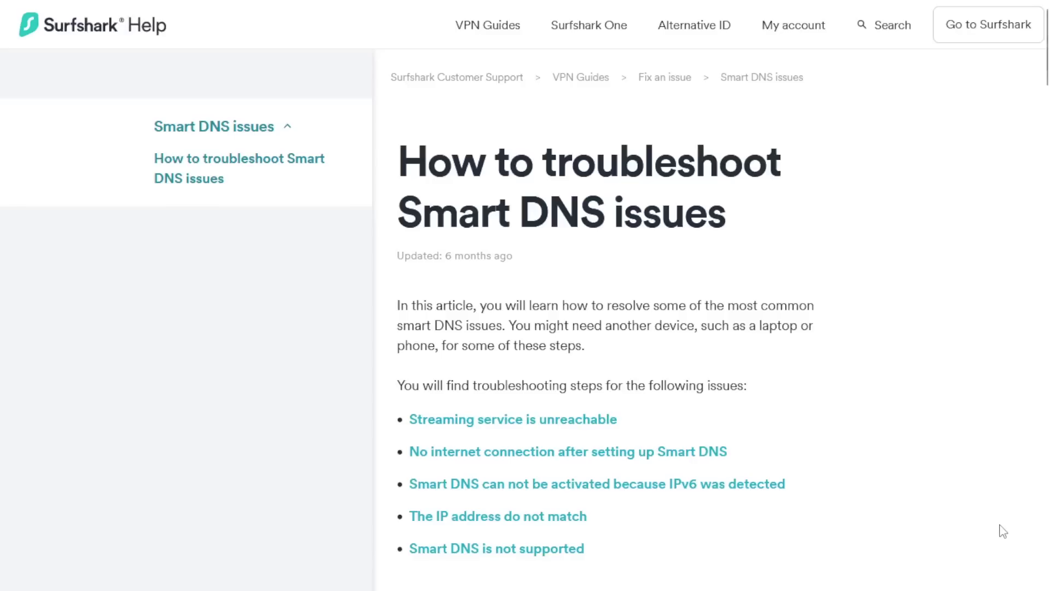
# Step: Scroll through the Smart DNS troubleshooting article down to its unsupported section
pyautogui.scroll(-12, 1001, 530)
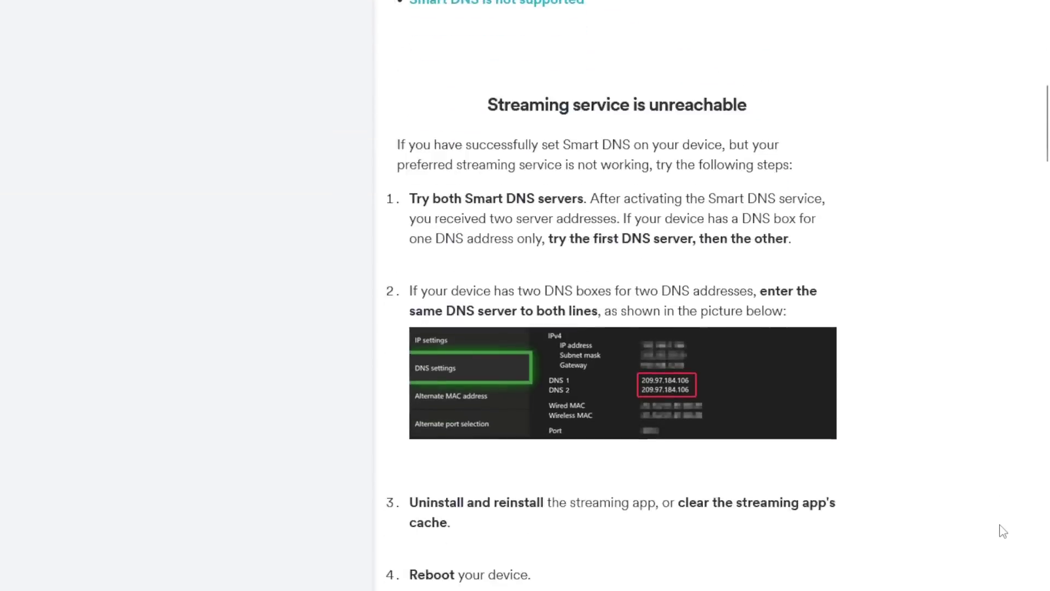
pyautogui.scroll(-14, 1002, 531)
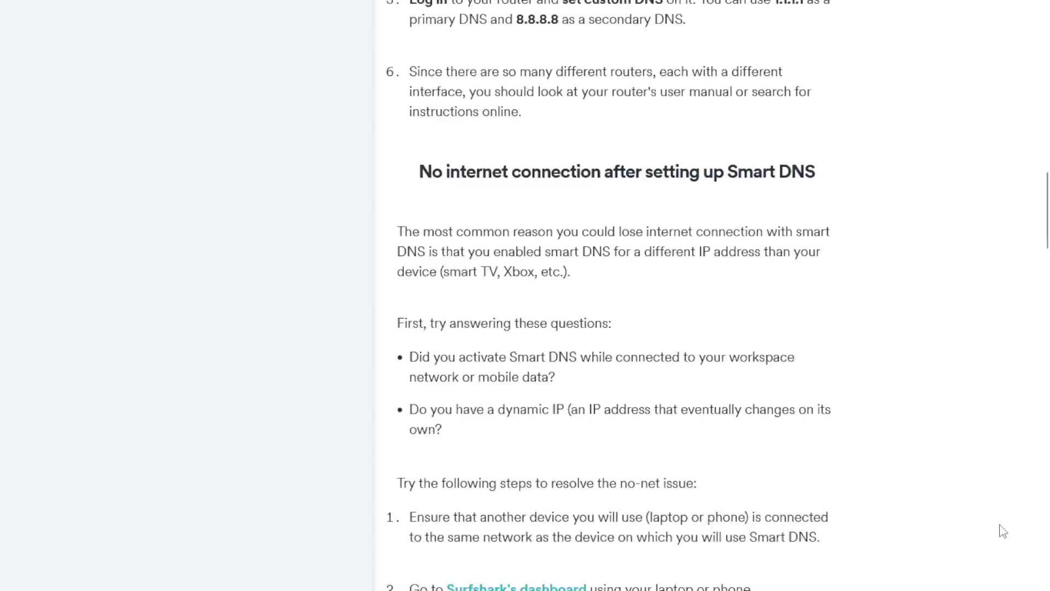
pyautogui.scroll(-11, 1003, 530)
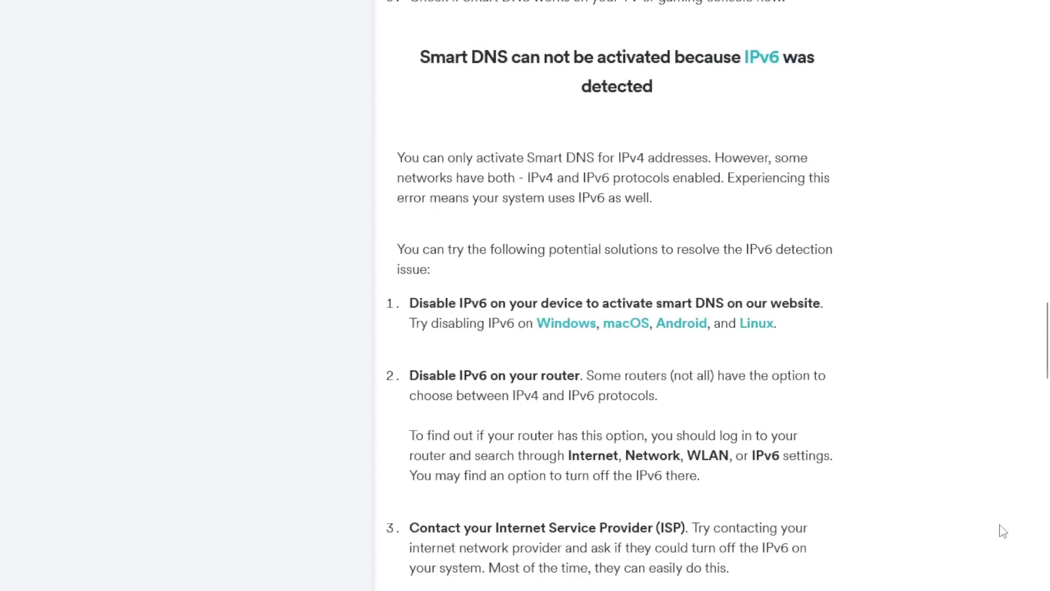
pyautogui.scroll(-13, 1002, 531)
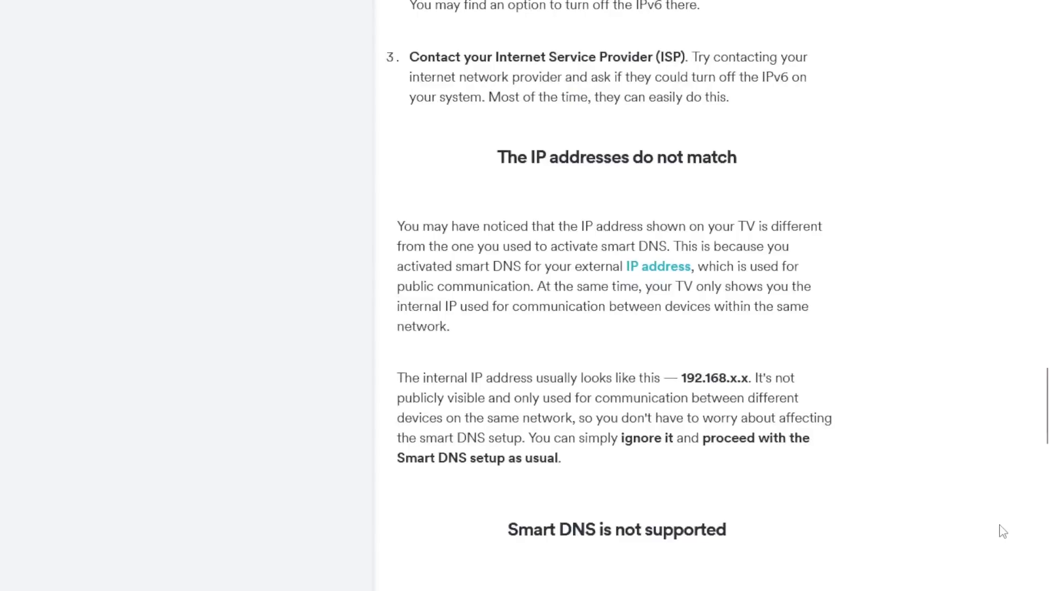
pyautogui.scroll(-2, 1003, 530)
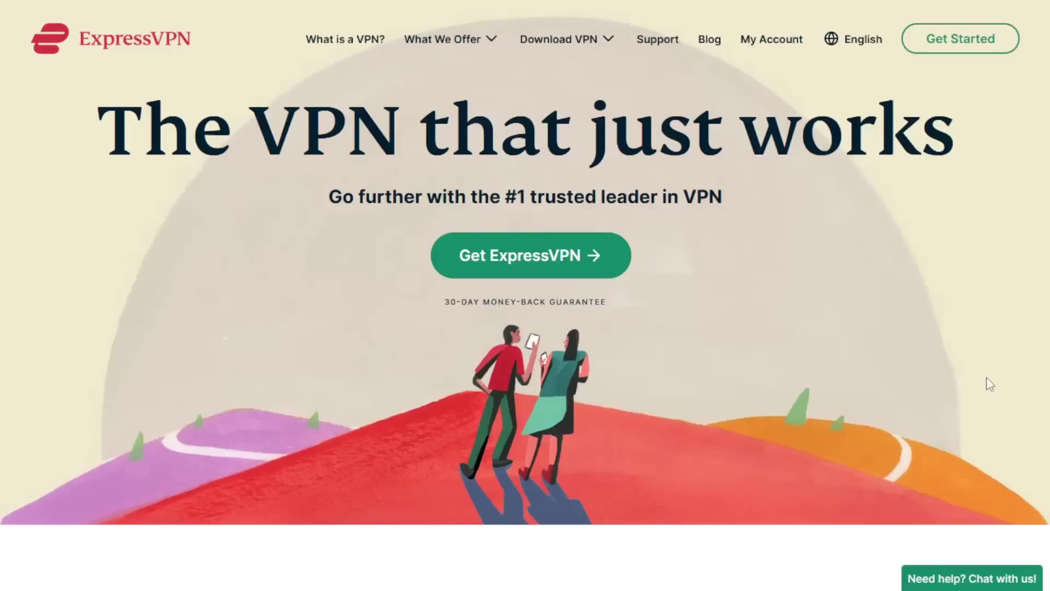
# Step: Scroll the ExpressVPN homepage past the guarantee, What is a VPN, feature cards and 105 server countries
pyautogui.scroll(-8, 986, 376)
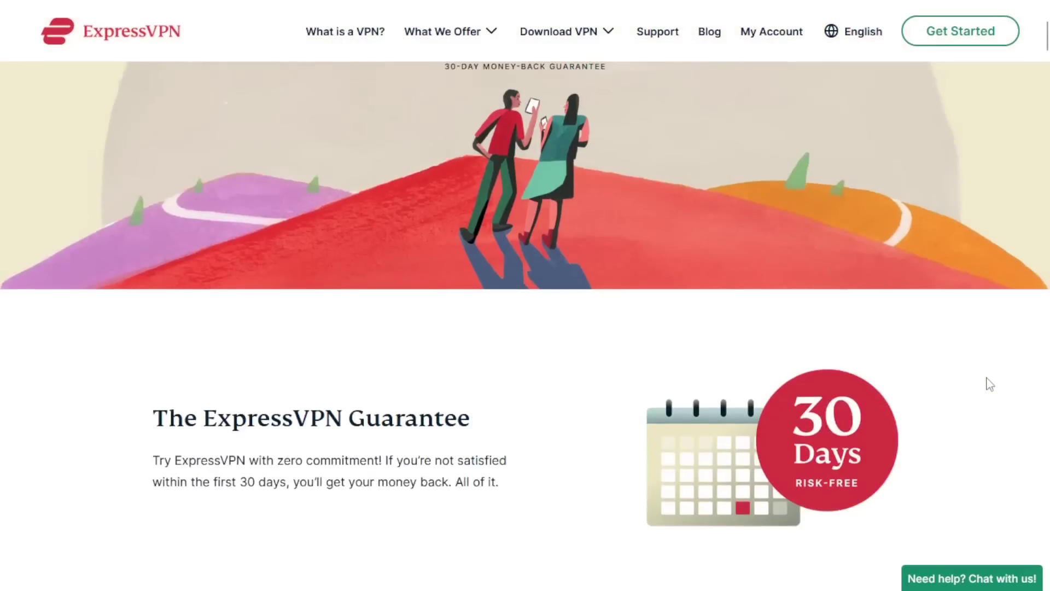
pyautogui.scroll(-12, 990, 384)
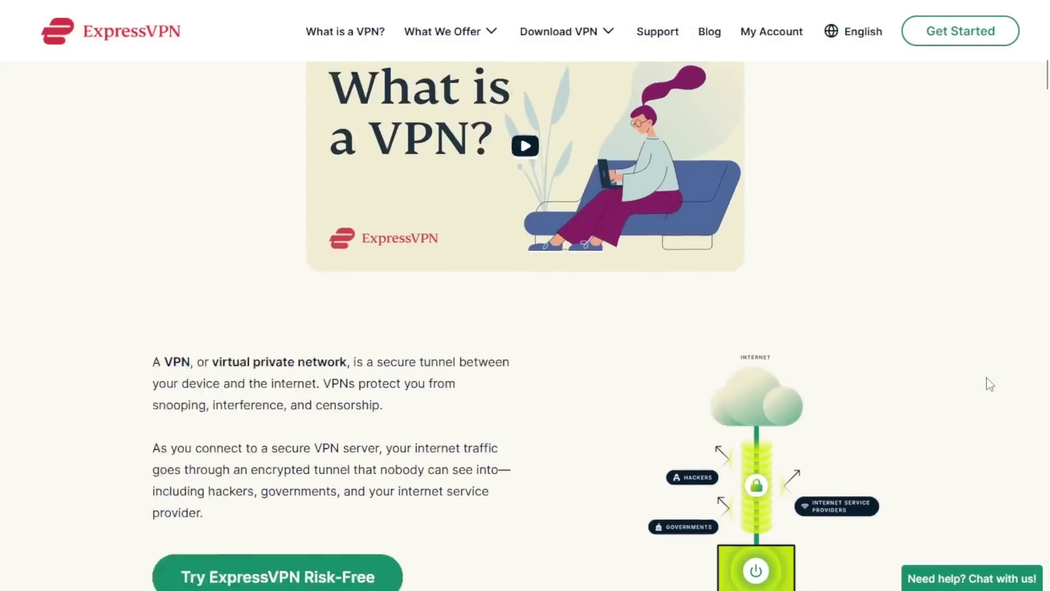
pyautogui.scroll(-14, 990, 384)
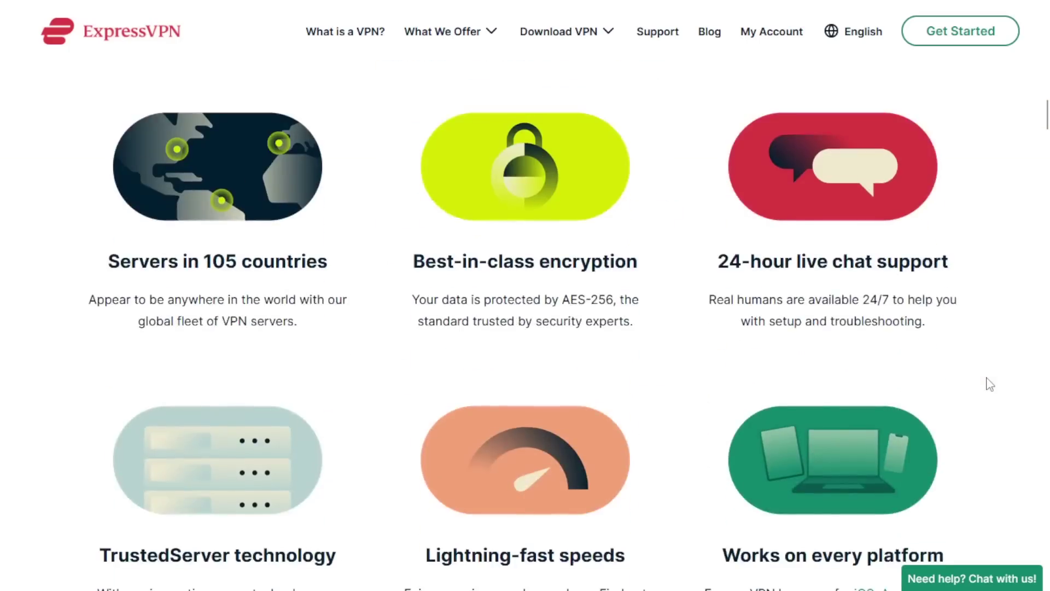
pyautogui.scroll(-16, 990, 384)
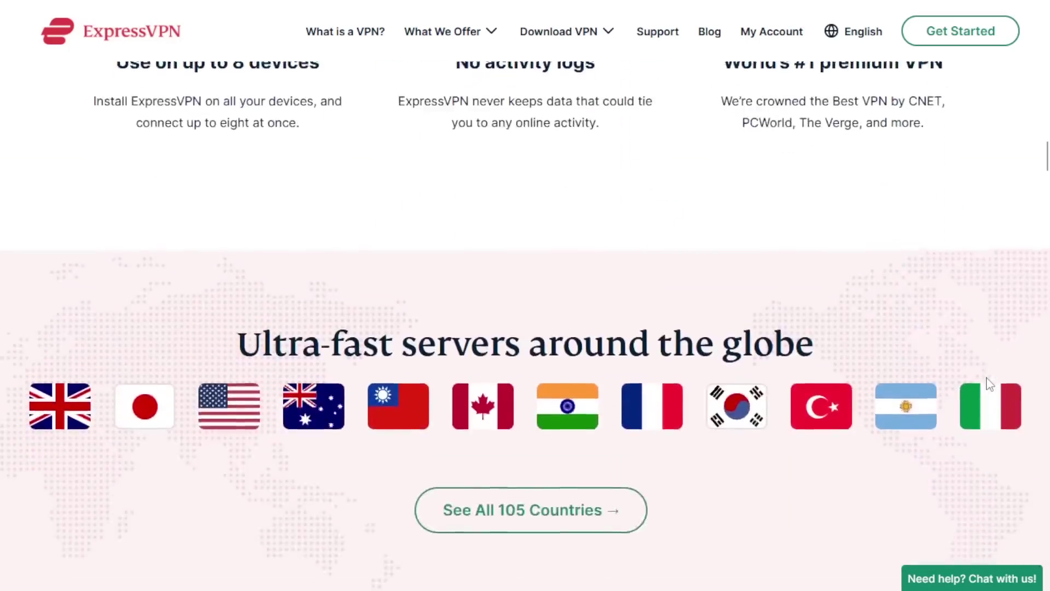
pyautogui.scroll(-14, 990, 384)
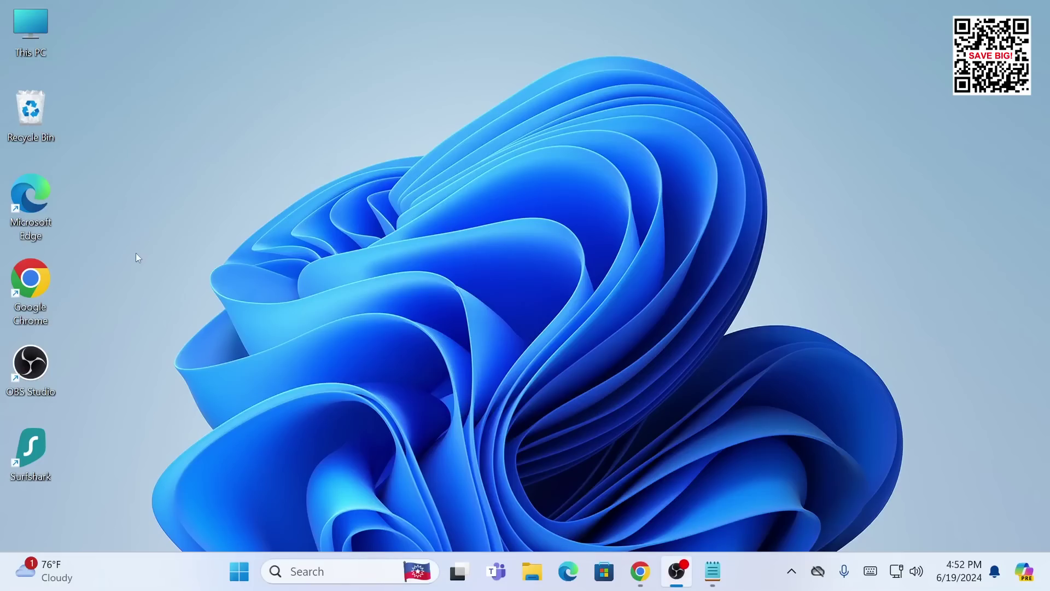
# Step: Open This PC's Properties and highlight the 11th Gen Intel Core i7-11390H processor
pyautogui.rightClick(15, 25)
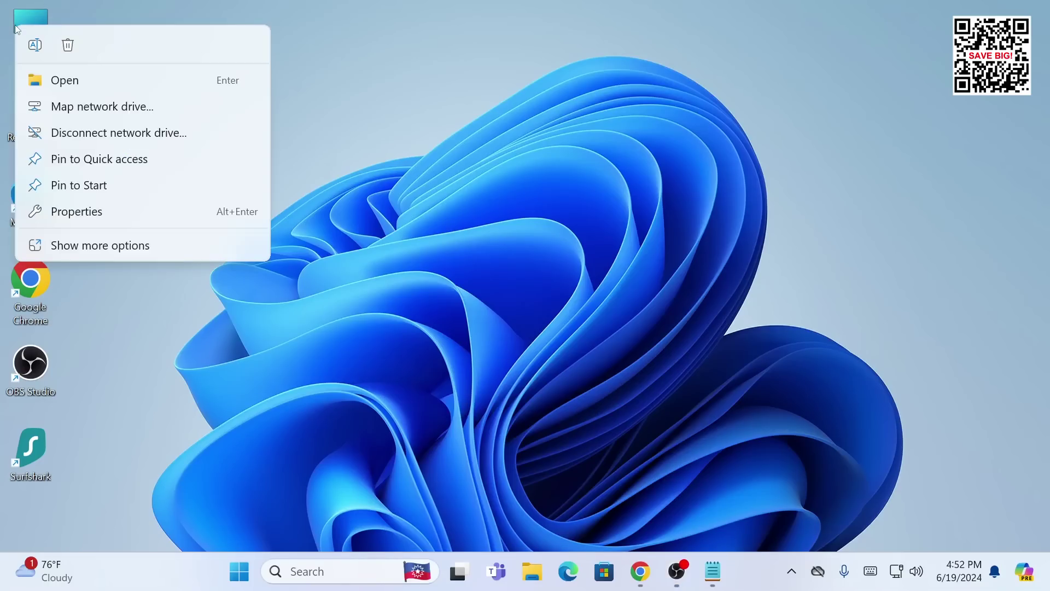
pyautogui.click(72, 212)
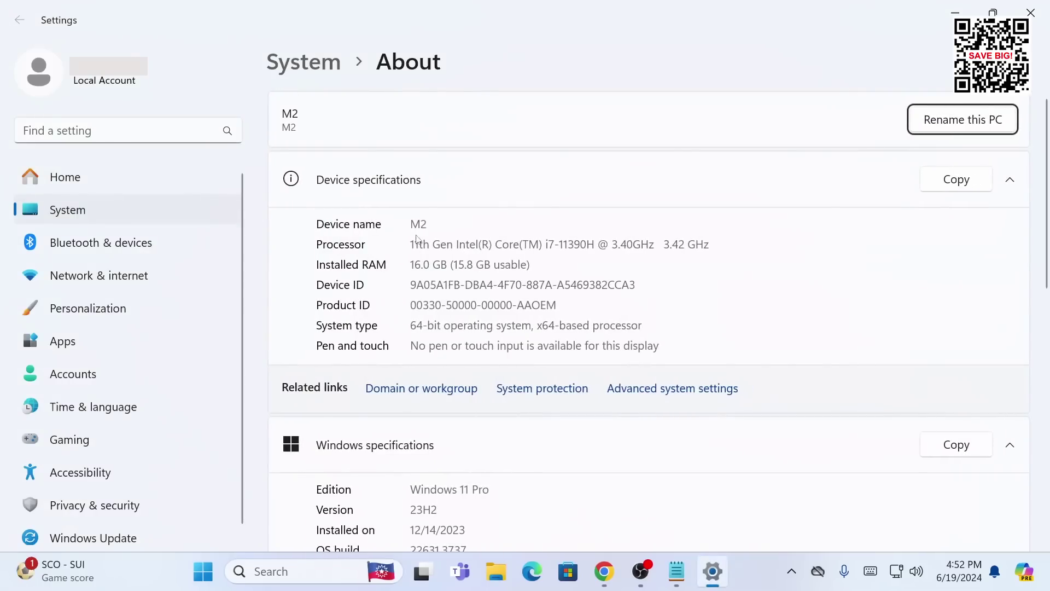
pyautogui.moveTo(410, 244); pyautogui.dragTo(716, 249)
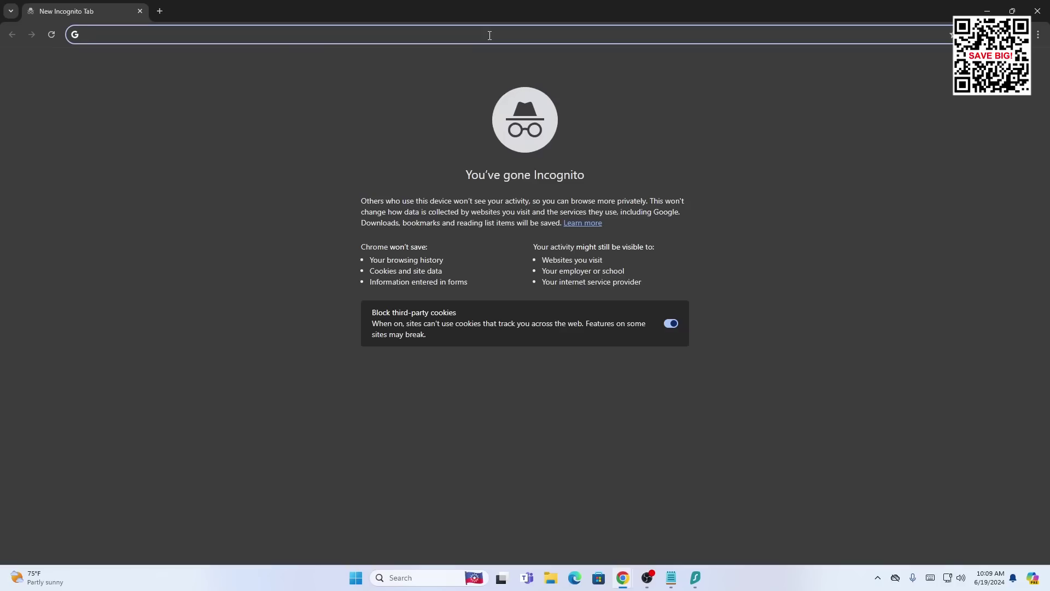
# Step: Load speedtest.net and test without VPN: 864.65 Mbps download, 842.29 Mbps upload
pyautogui.write('speedtest.net')
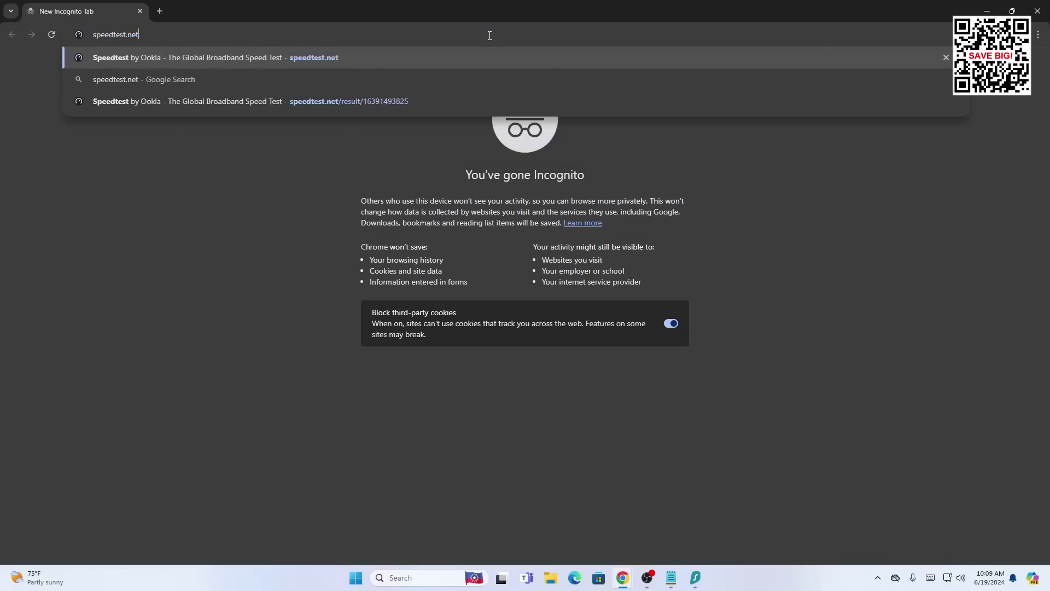
pyautogui.press('Return')
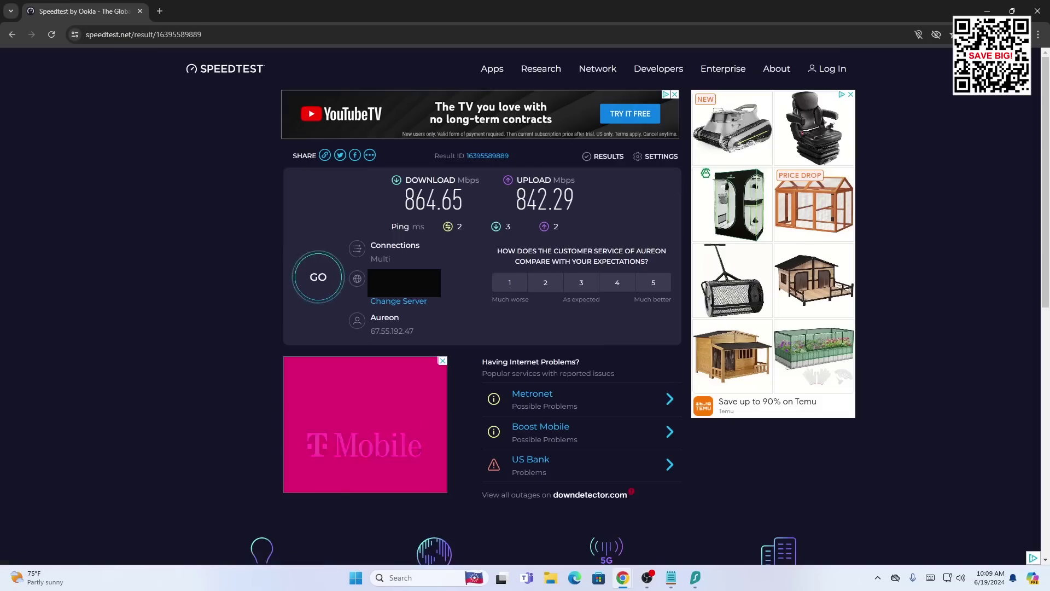
# Step: Close the Speedtest window and quick-connect Surfshark to the United States – Latham server
pyautogui.click(1037, 19)
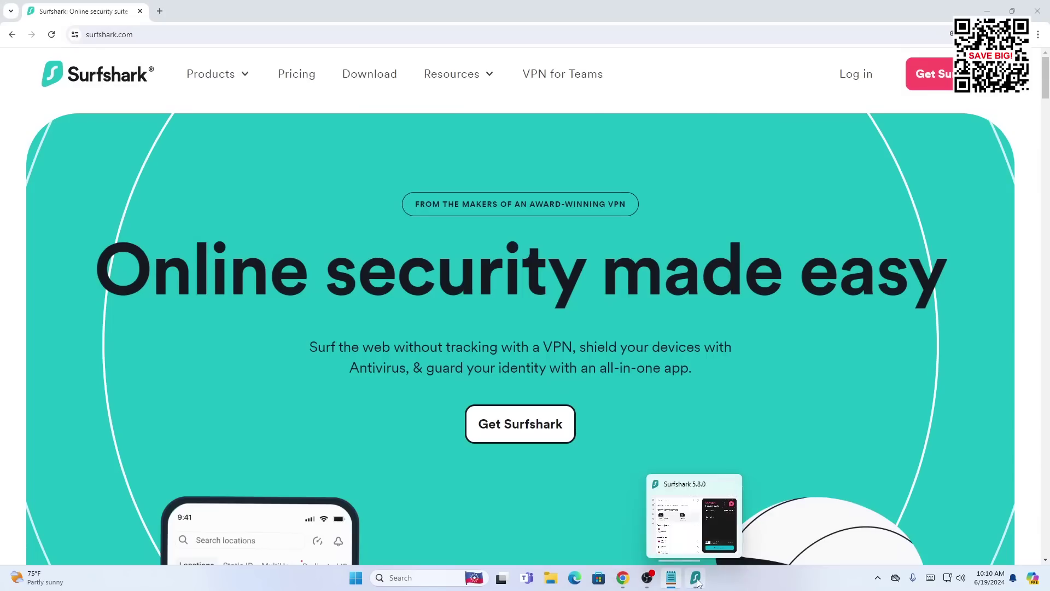
pyautogui.click(697, 583)
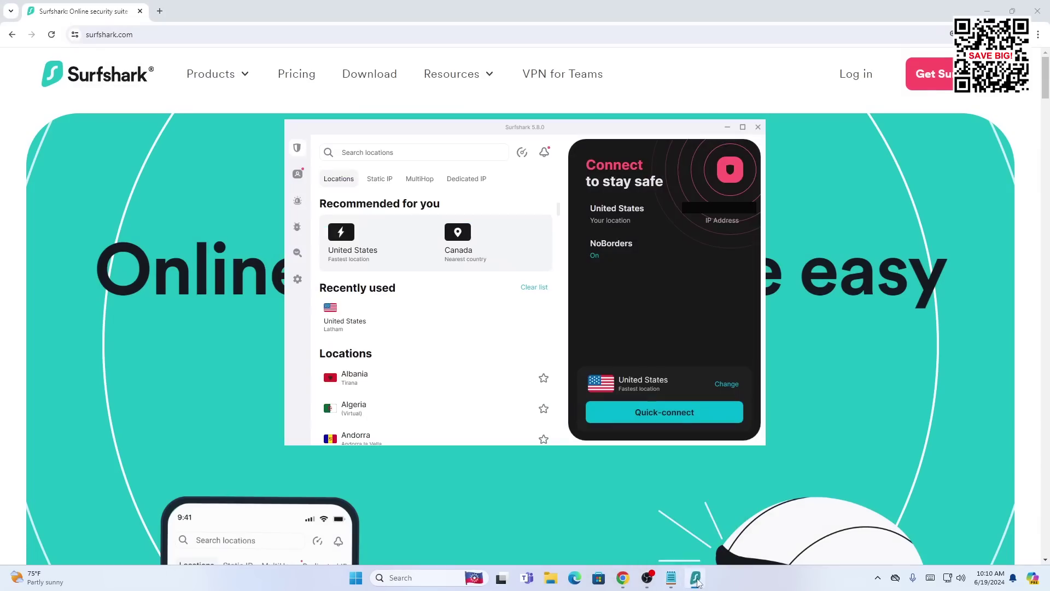
pyautogui.click(655, 414)
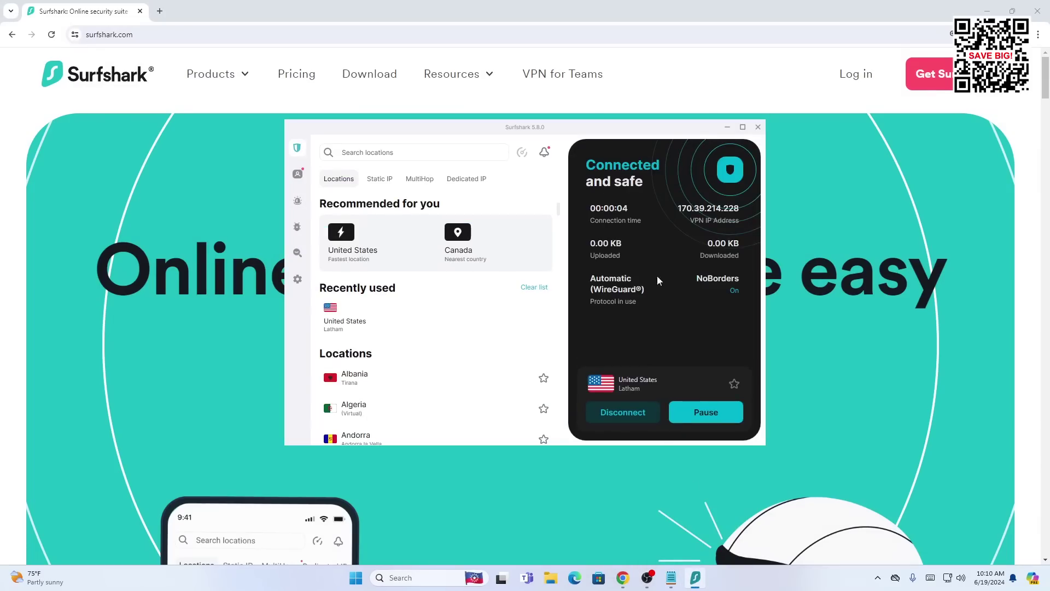
# Step: Run a speedtest.net test over the VPN in a new Incognito window
pyautogui.hotkey('ctrl', 'shift', 'n')
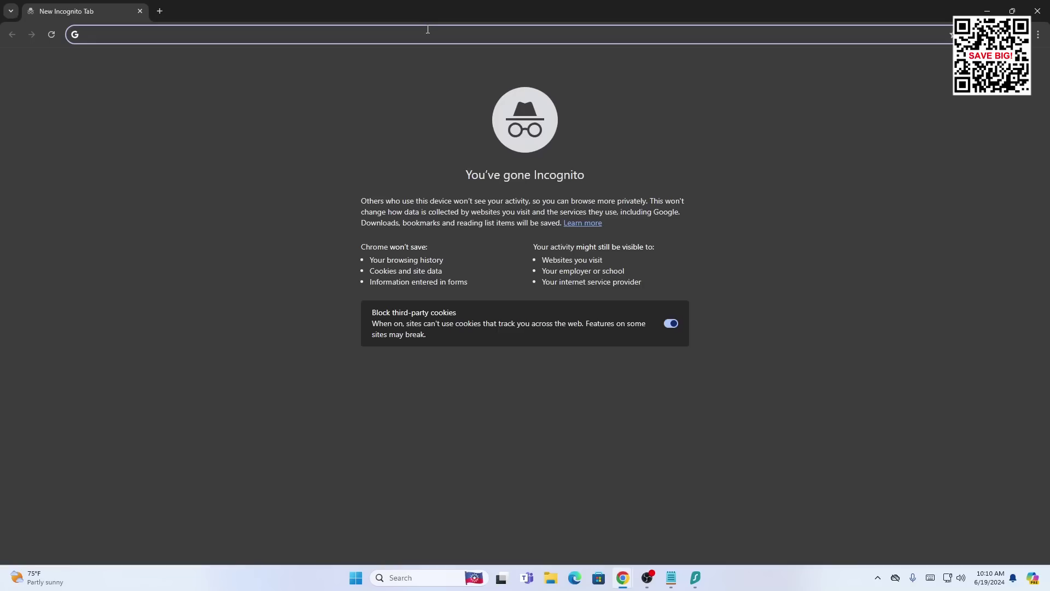
pyautogui.write('speedtest.net')
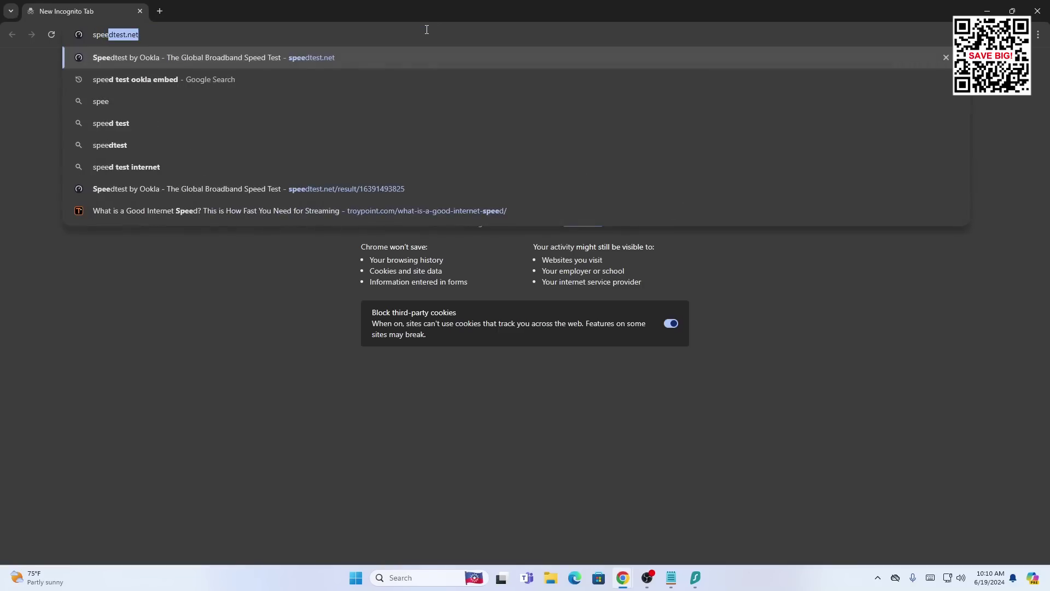
pyautogui.press('Return')
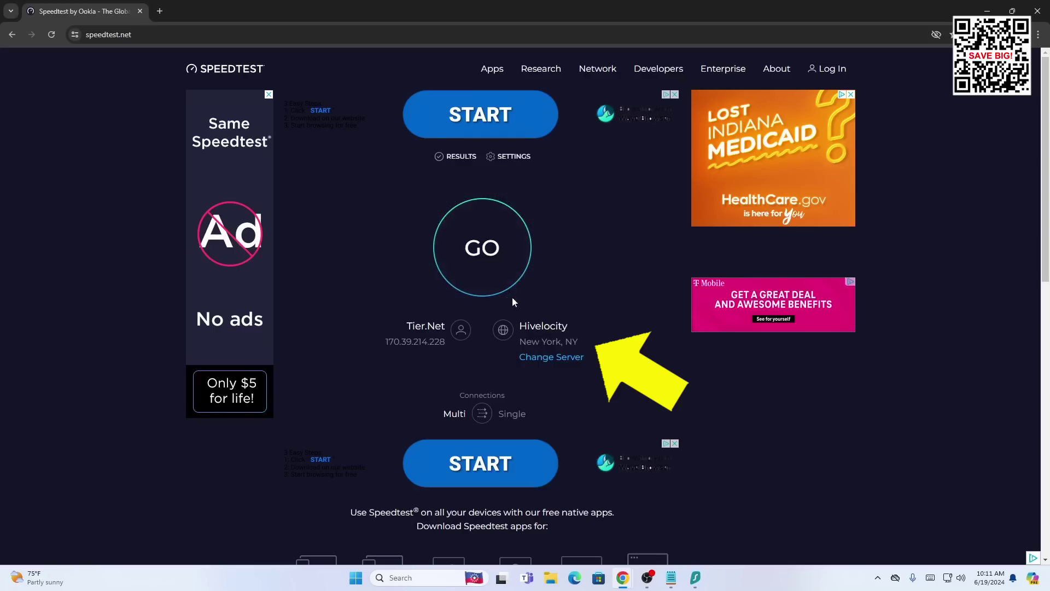
pyautogui.click(481, 260)
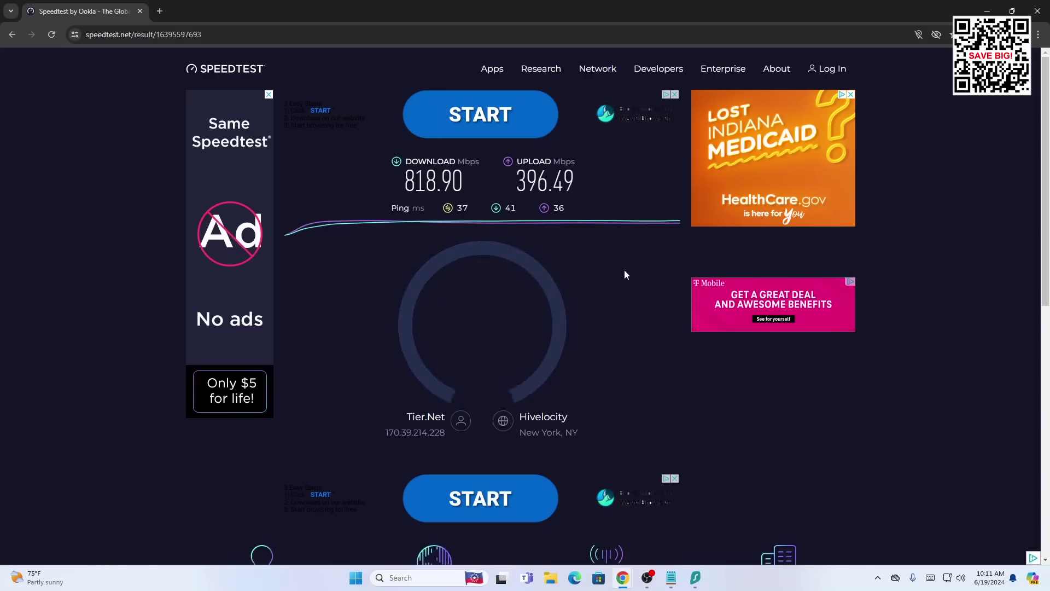
# Step: Highlight the 818.90 Mbps download and 396.49 Mbps upload results
pyautogui.moveTo(398, 205); pyautogui.dragTo(482, 200)
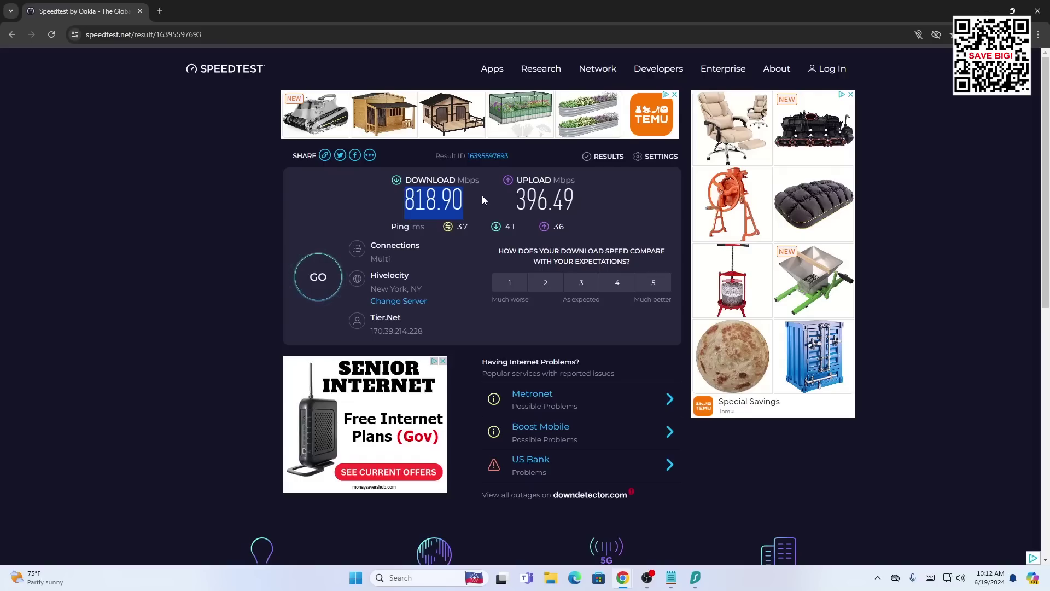
pyautogui.click(481, 196)
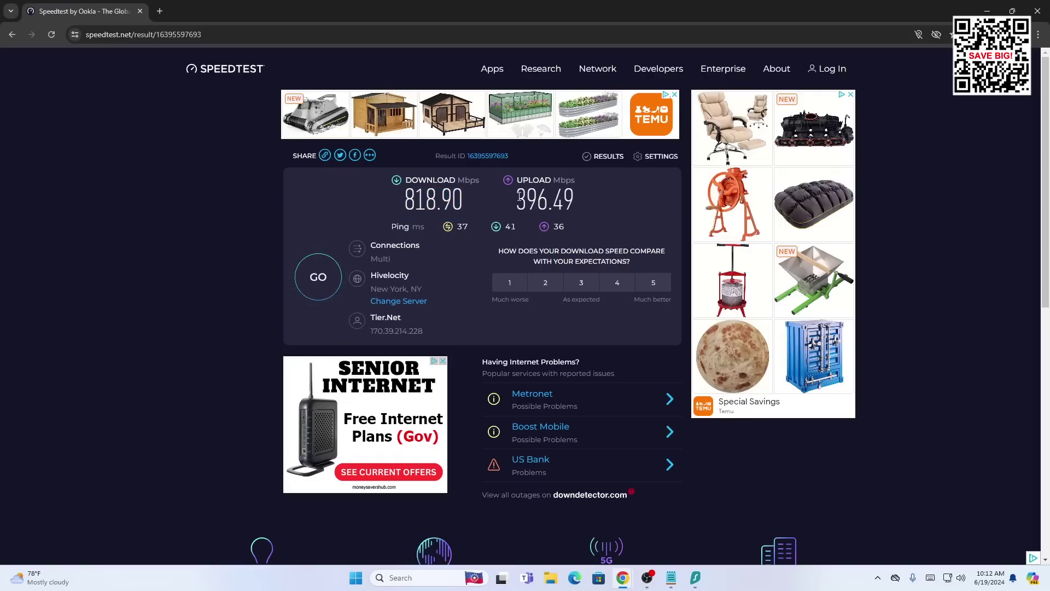
pyautogui.moveTo(518, 195); pyautogui.dragTo(577, 196)
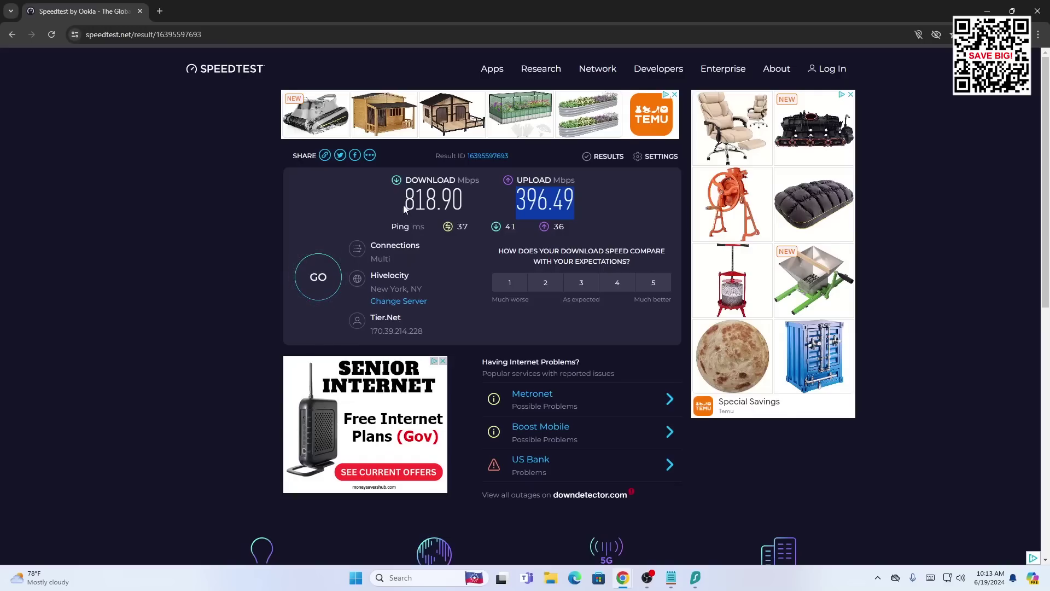
pyautogui.moveTo(404, 200); pyautogui.dragTo(476, 198)
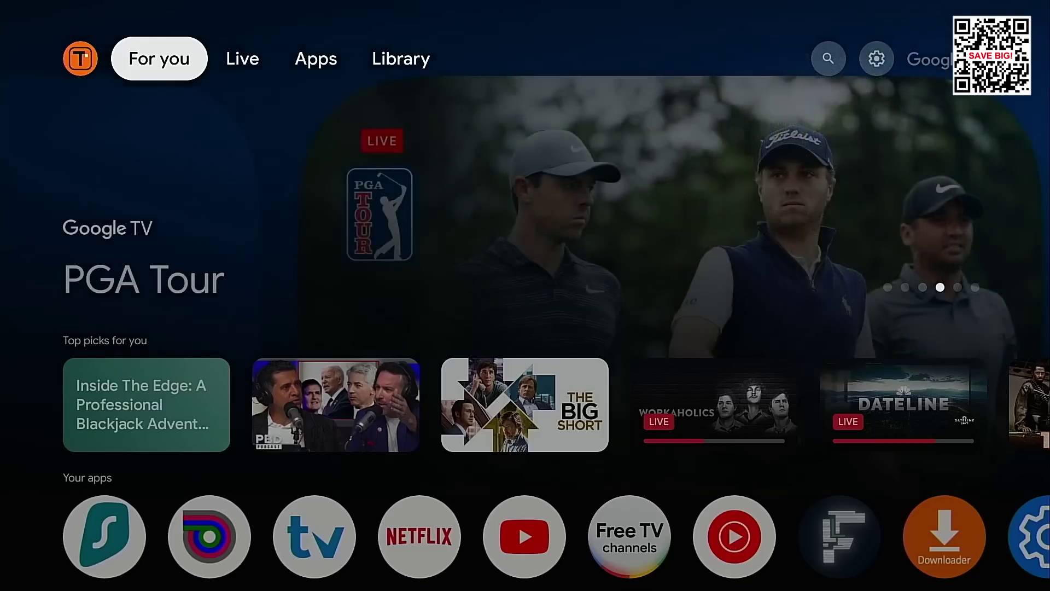
# Step: Run analiti without VPN (463 Mbps down, 298 Mbps up, 15 ms ping) and return home
pyautogui.press('Down')
pyautogui.press('Down')
pyautogui.press('Down')
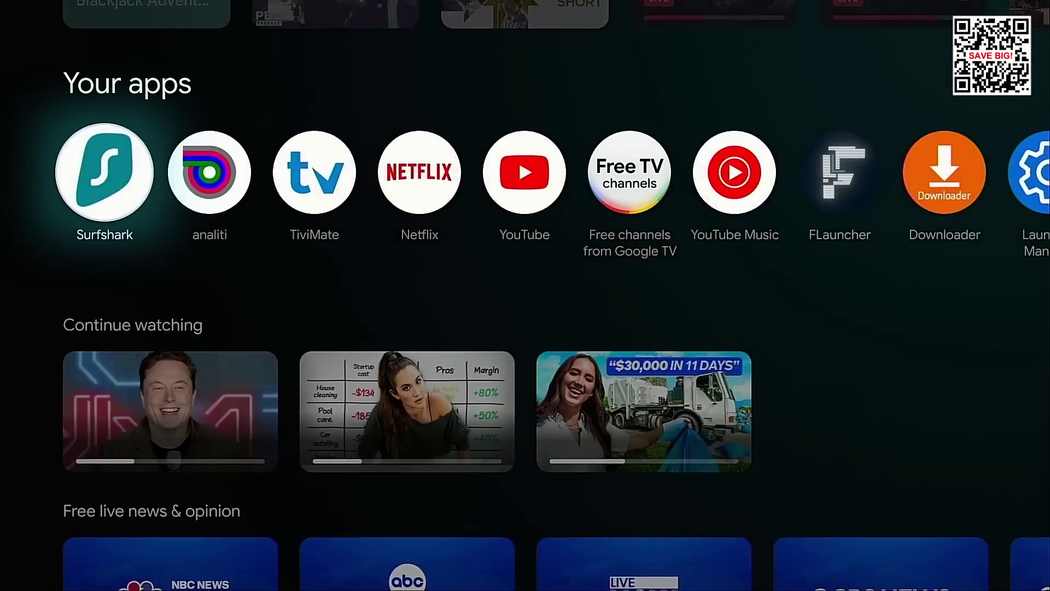
pyautogui.press('Right')
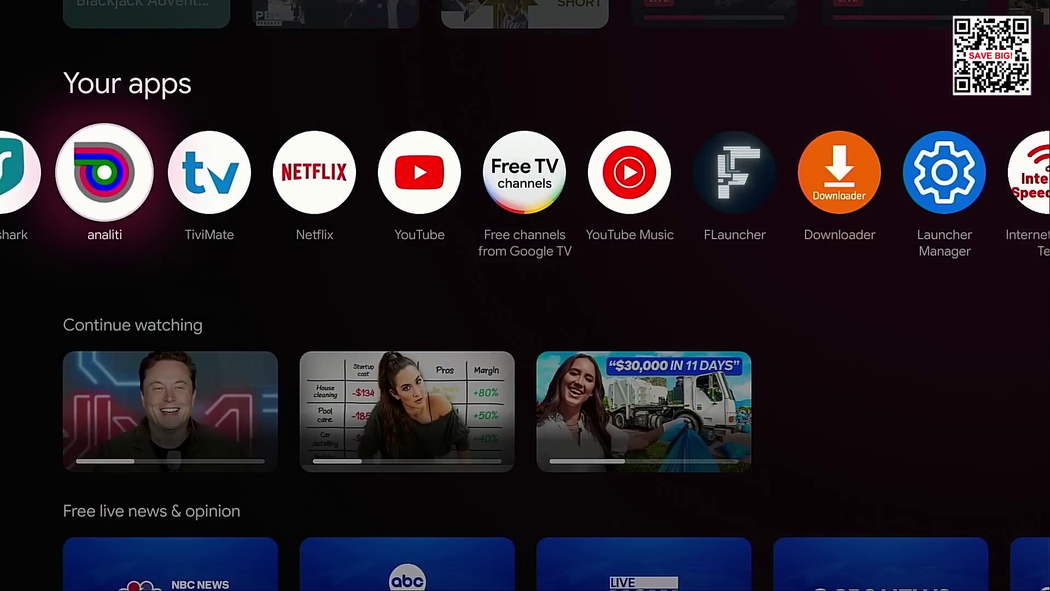
pyautogui.press('Return')
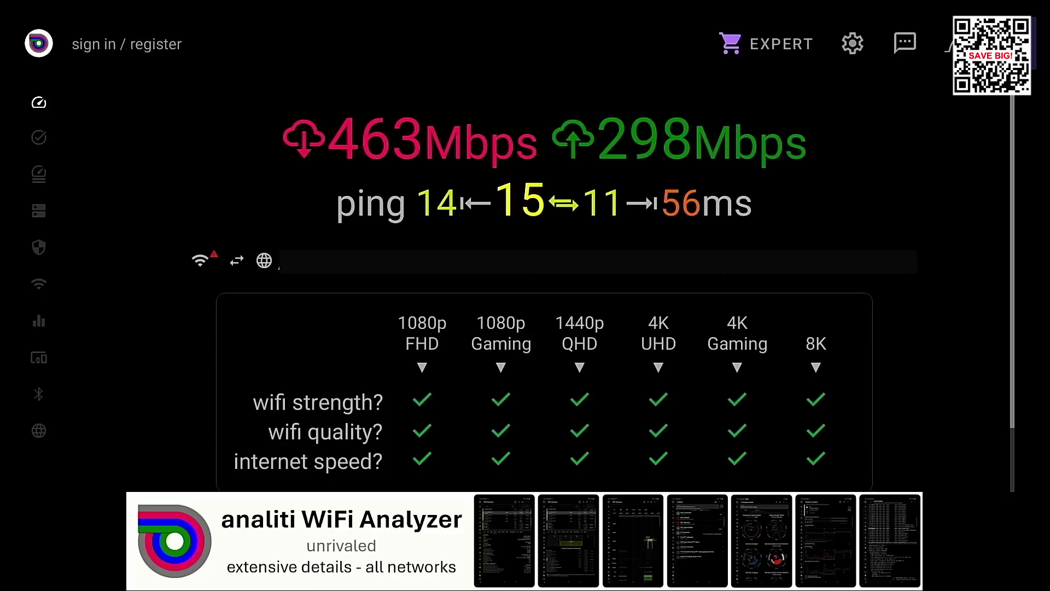
pyautogui.press('Escape')
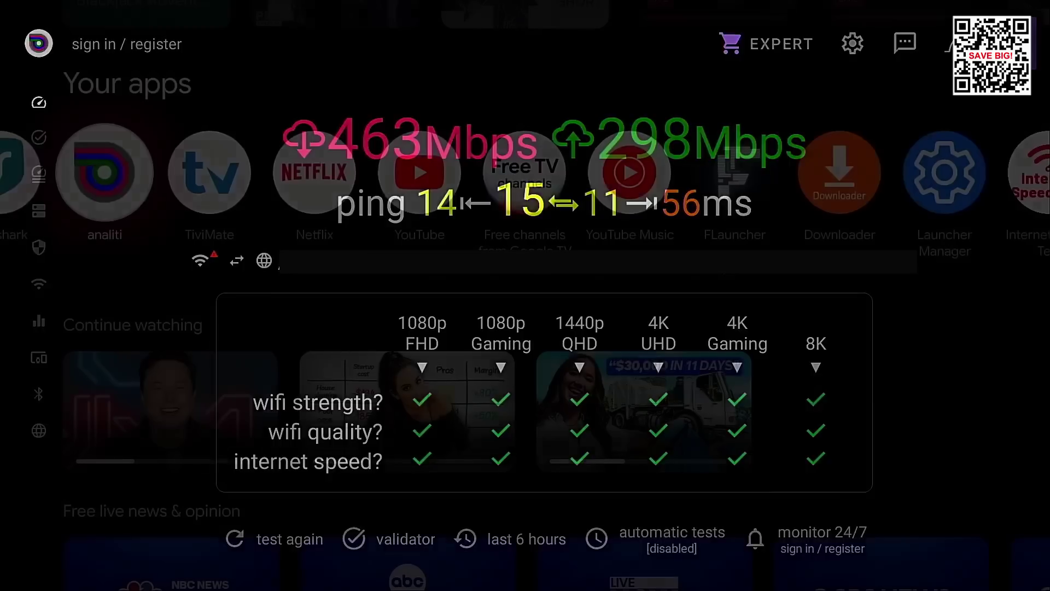
pyautogui.press('Left')
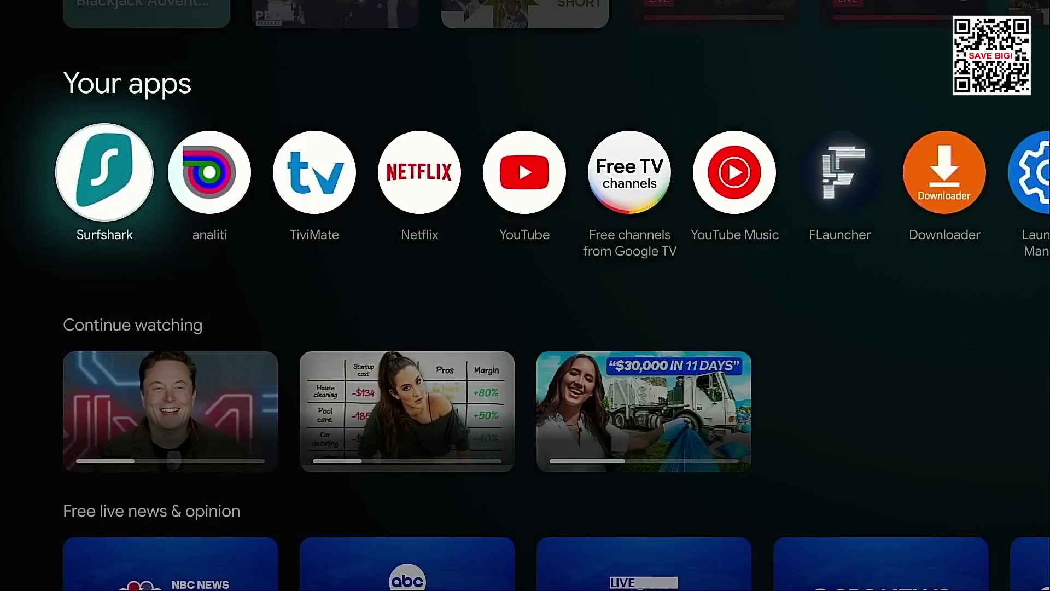
# Step: Quick-connect Surfshark on the TV to United States - Latham and return home
pyautogui.press('Return')
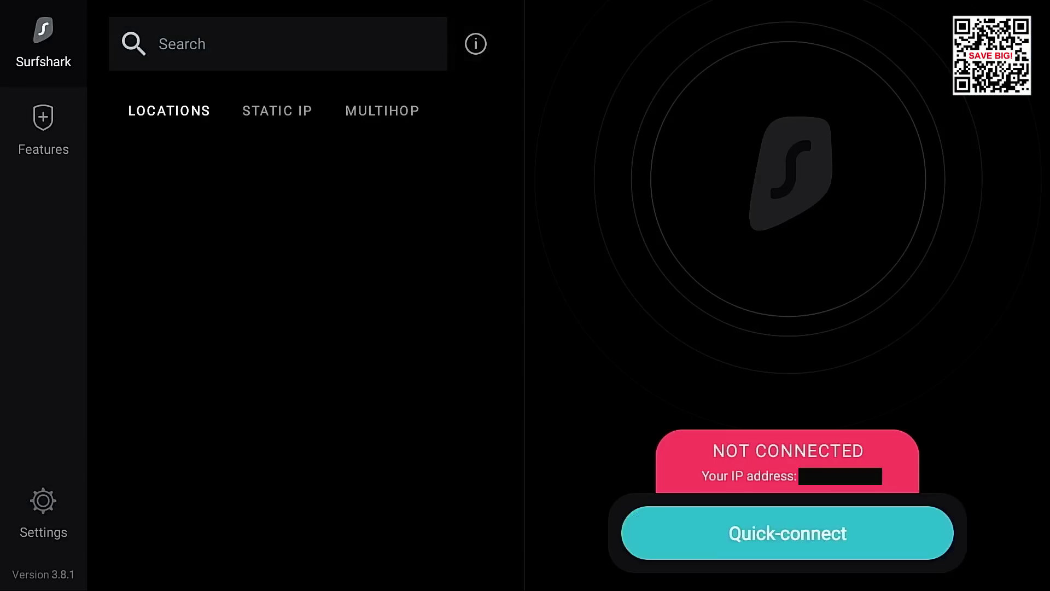
pyautogui.press('Return')
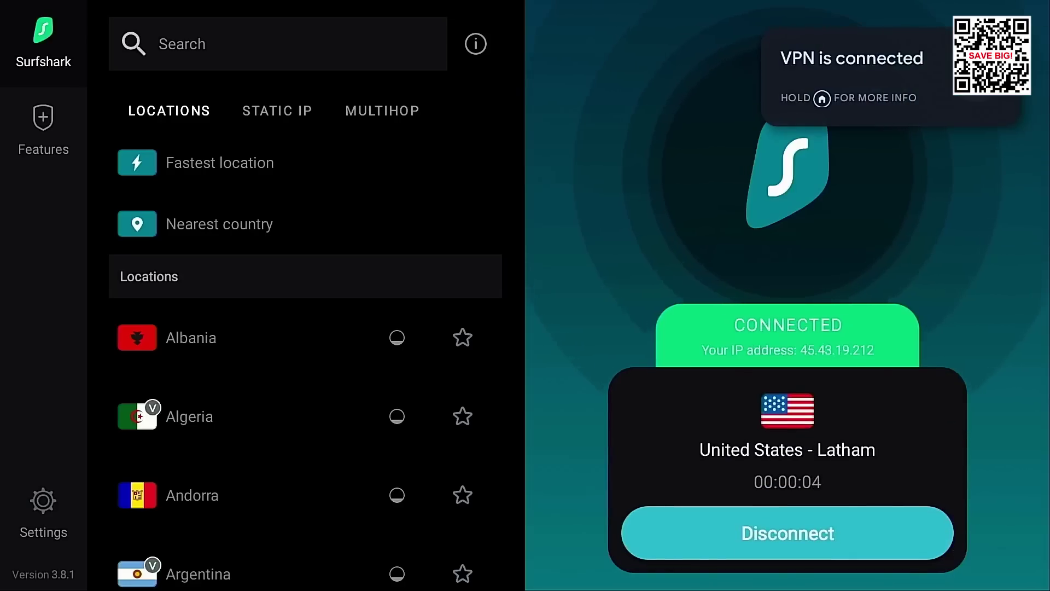
pyautogui.press('Escape')
# Step: Rerun analiti over the VPN: 85 Mbps download, 53 Mbps upload, 40 ms ping
pyautogui.press('Right')
pyautogui.press('Return')
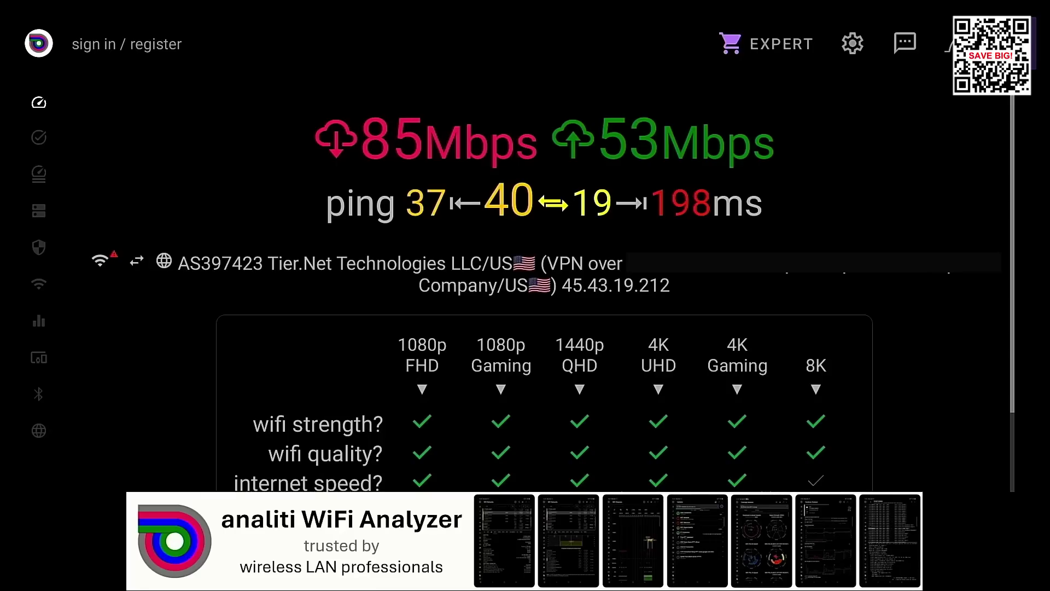
pyautogui.press('Down')
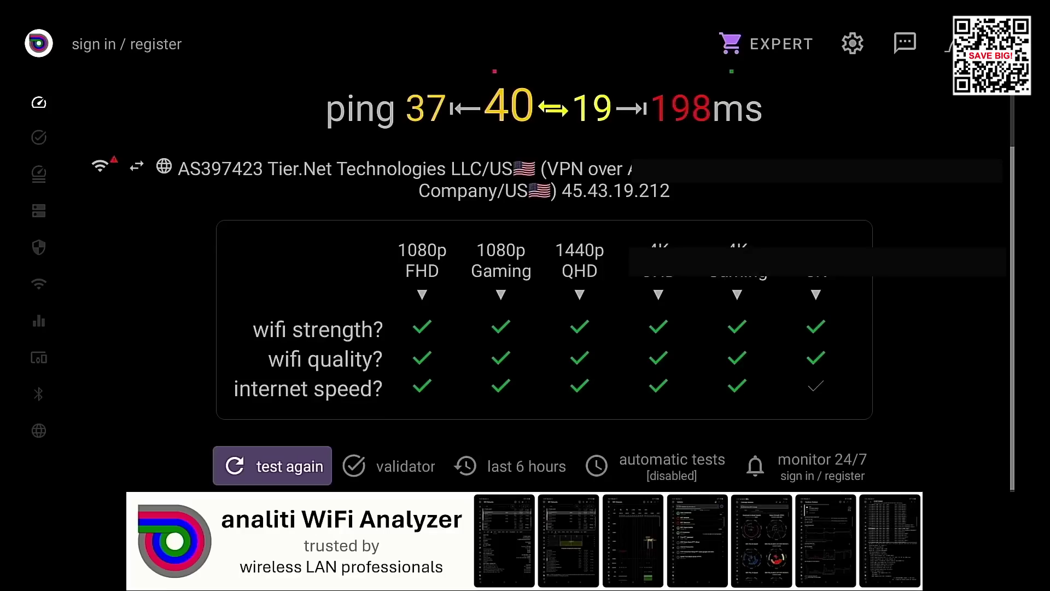
pyautogui.scroll(2, 542, 273)
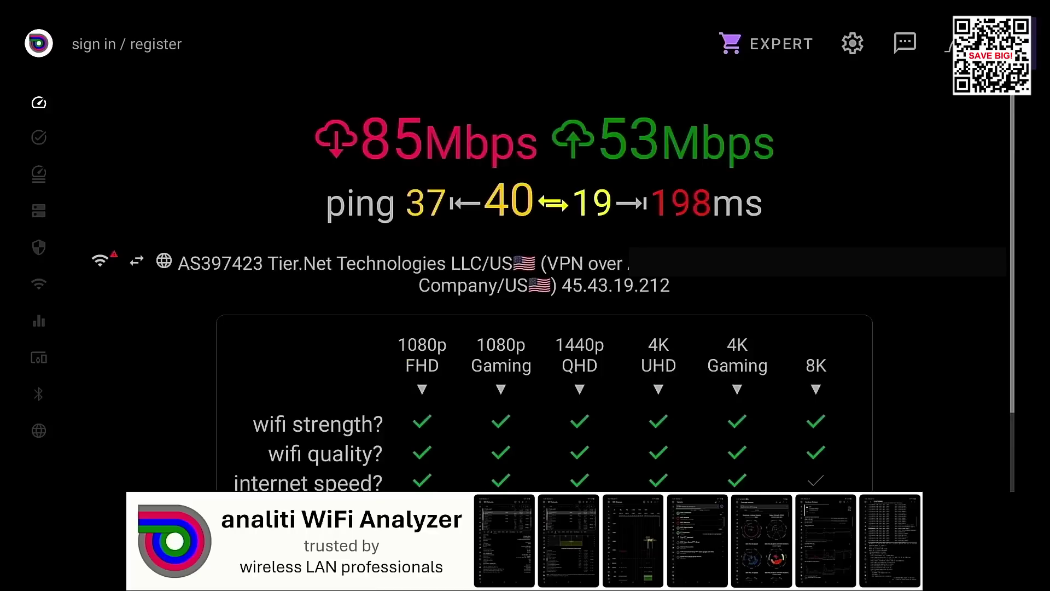
pyautogui.scroll(-2, 542, 273)
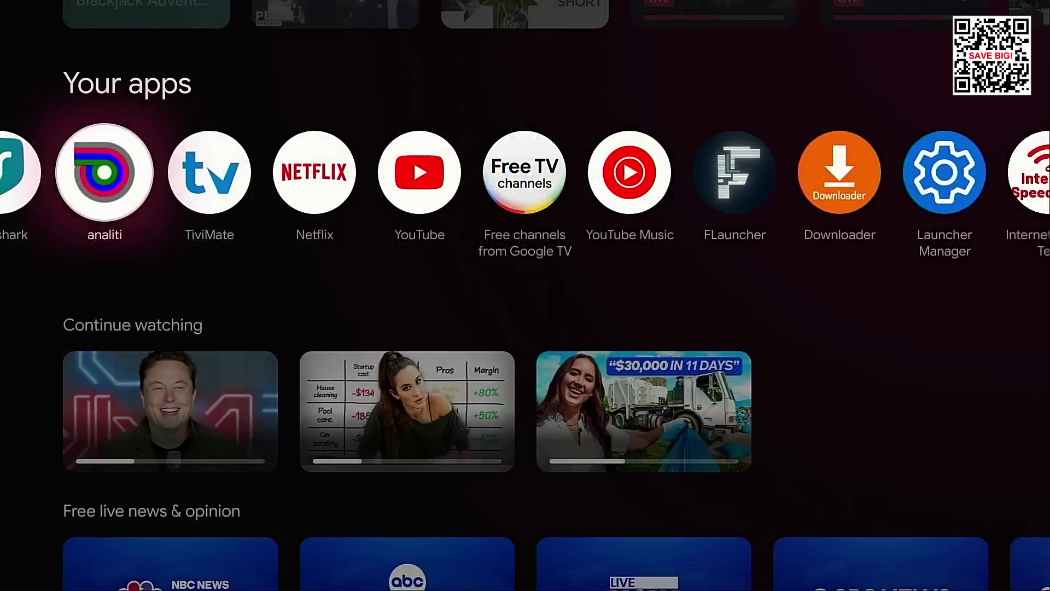
# Step: Disconnect the Surfshark VPN on Google TV and return to the home screen
pyautogui.press('Left')
pyautogui.press('Return')
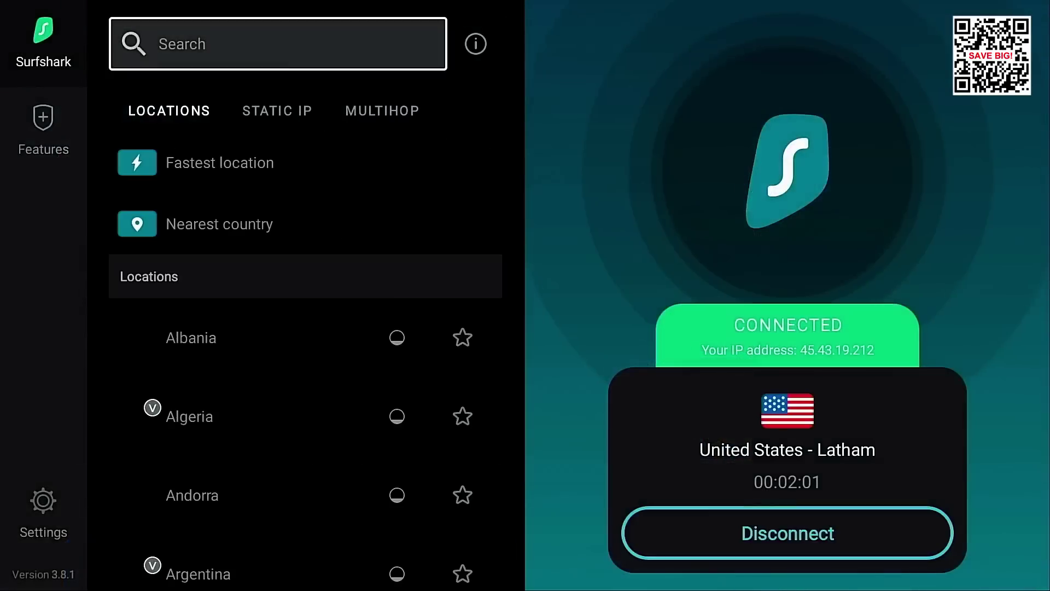
pyautogui.press('Right')
pyautogui.press('Right')
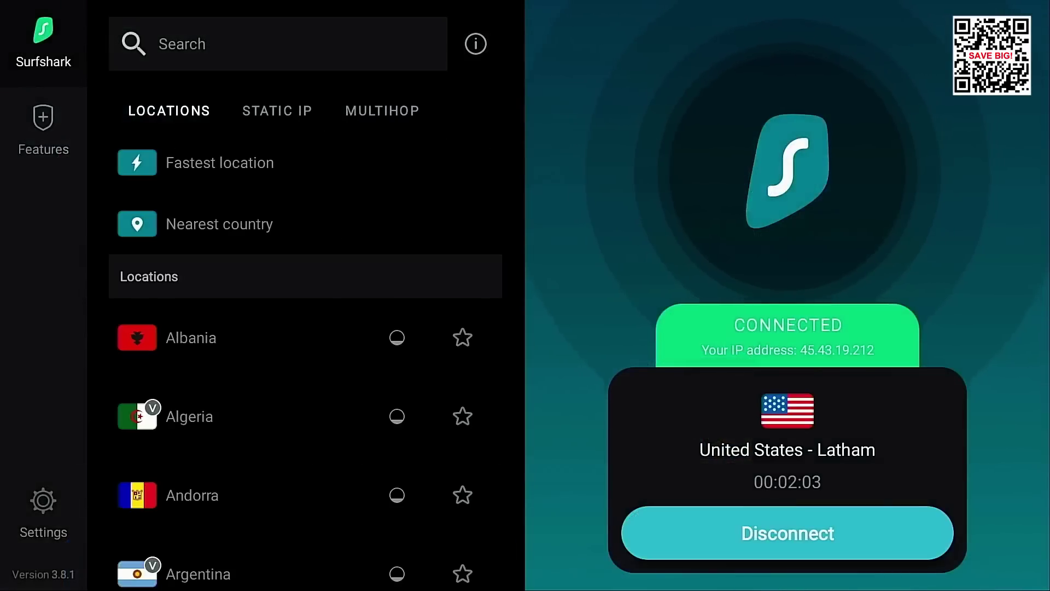
pyautogui.press('Return')
pyautogui.press('Escape')
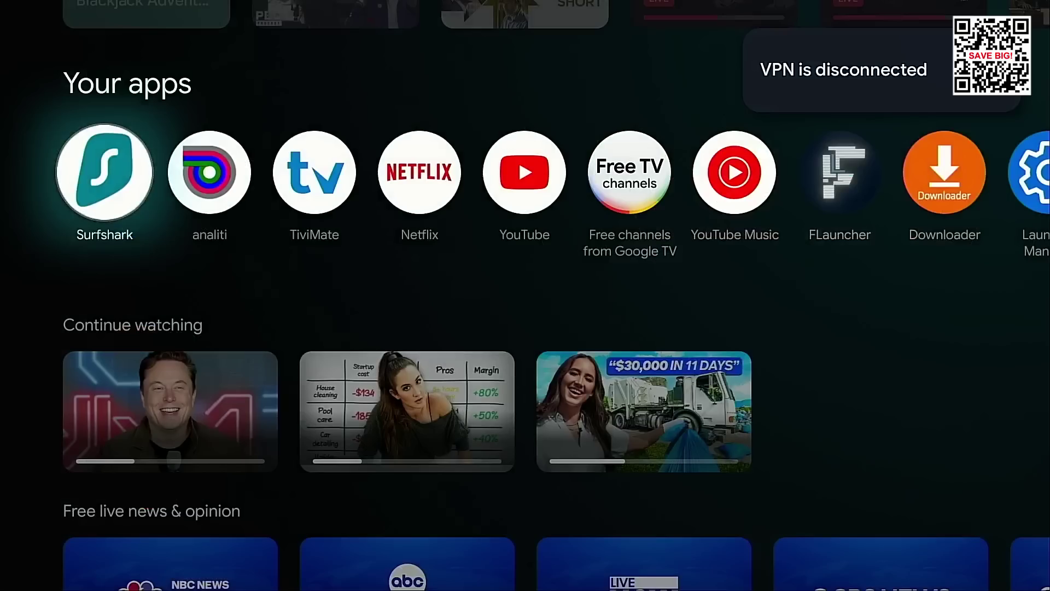
# Step: Reconnect Surfshark to the fastest server, United States - Latham, and launch analiti's speed test
pyautogui.press('Up')
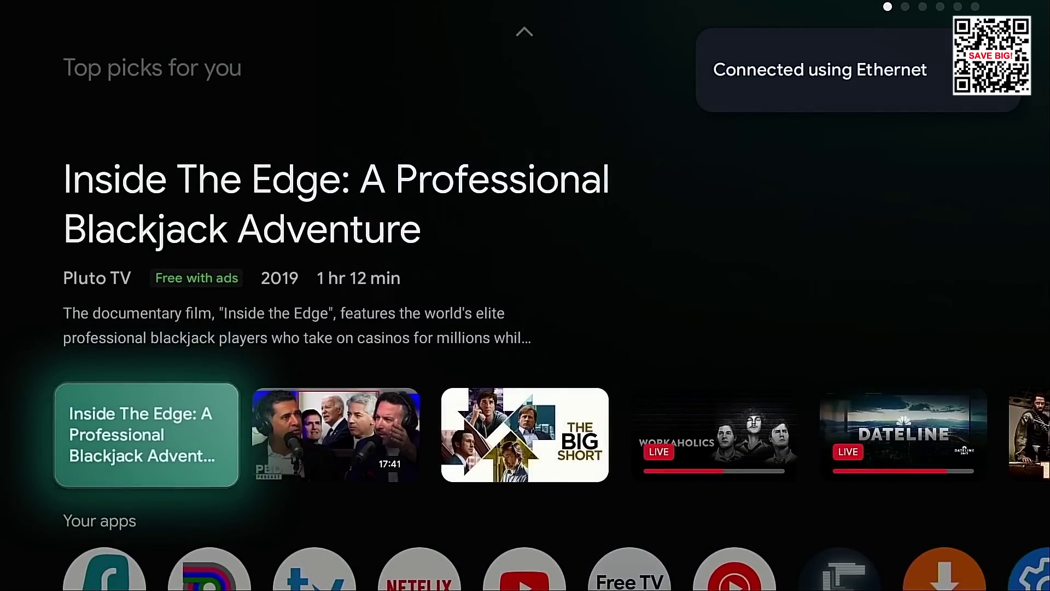
pyautogui.press('Up')
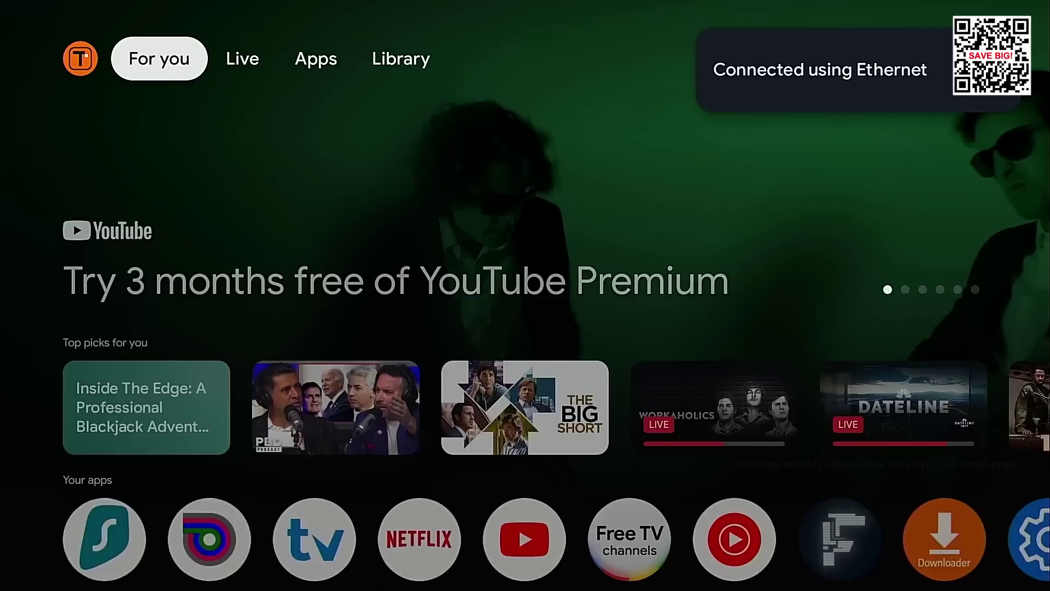
pyautogui.press('Down')
pyautogui.press('Down')
pyautogui.press('Down')
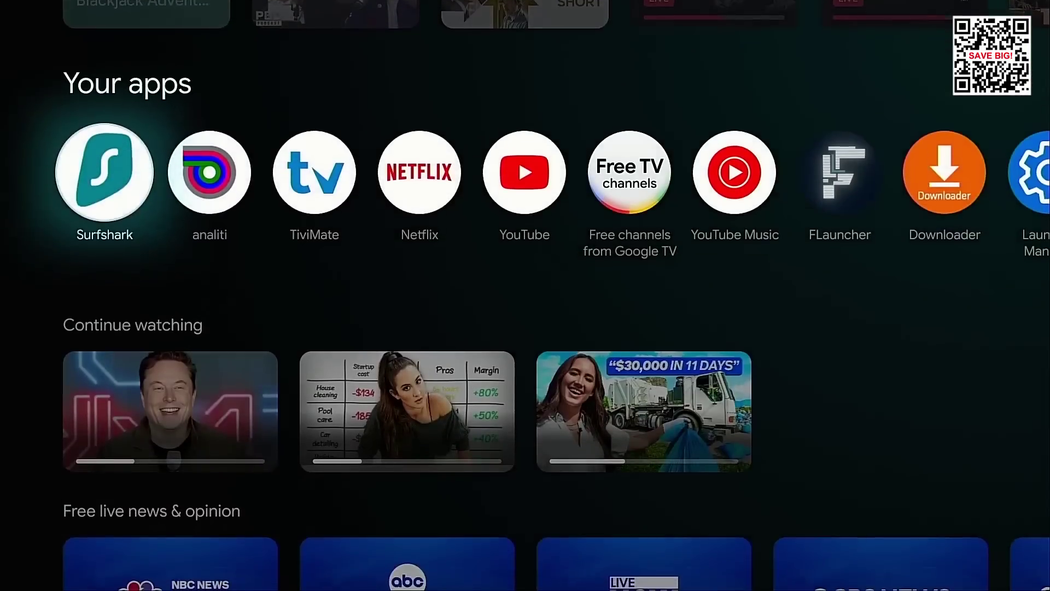
pyautogui.press('Return')
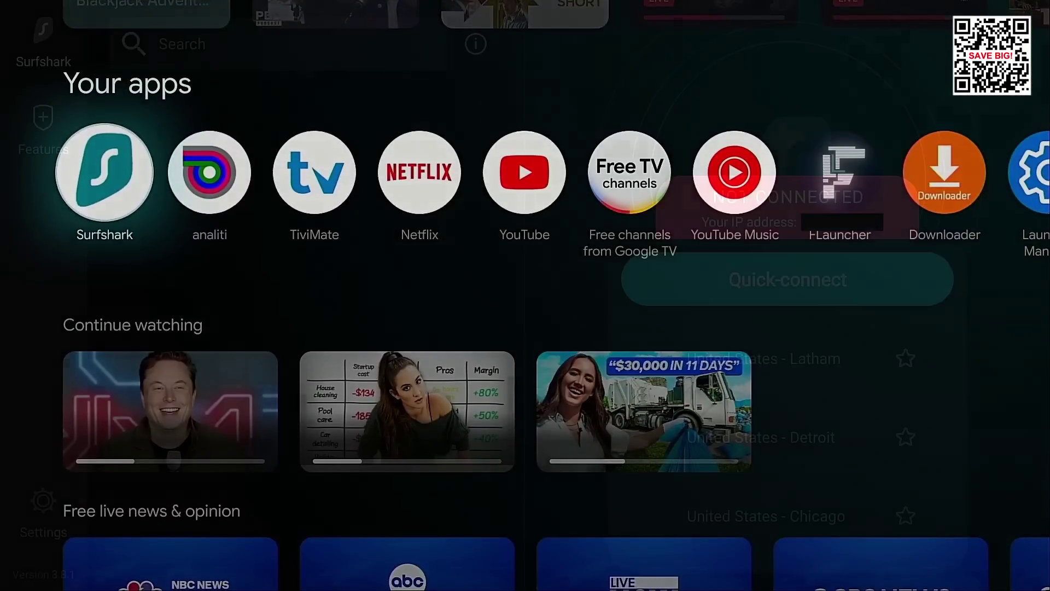
pyautogui.press('Return')
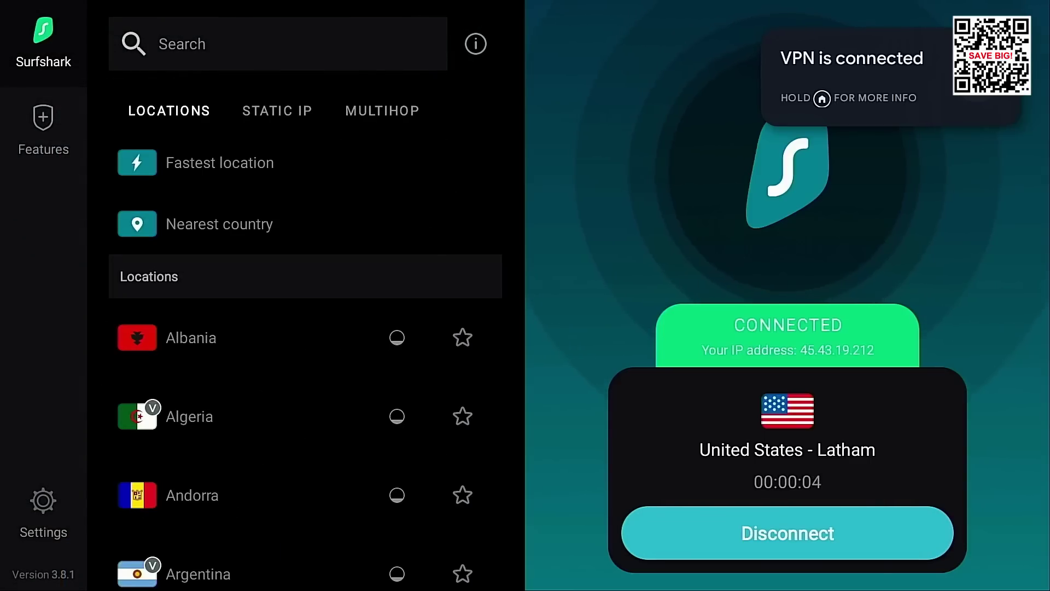
pyautogui.press('Escape')
pyautogui.press('Right')
pyautogui.press('Return')
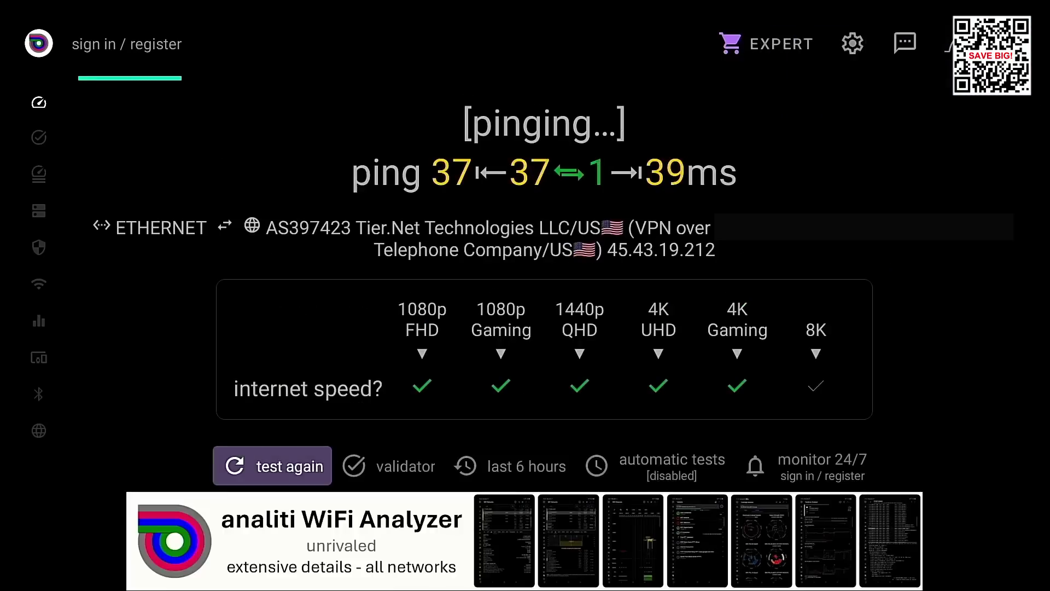
# Step: Let the analiti VPN test finish at about 113 Mbps down and 76 Mbps up
pyautogui.press('Right')
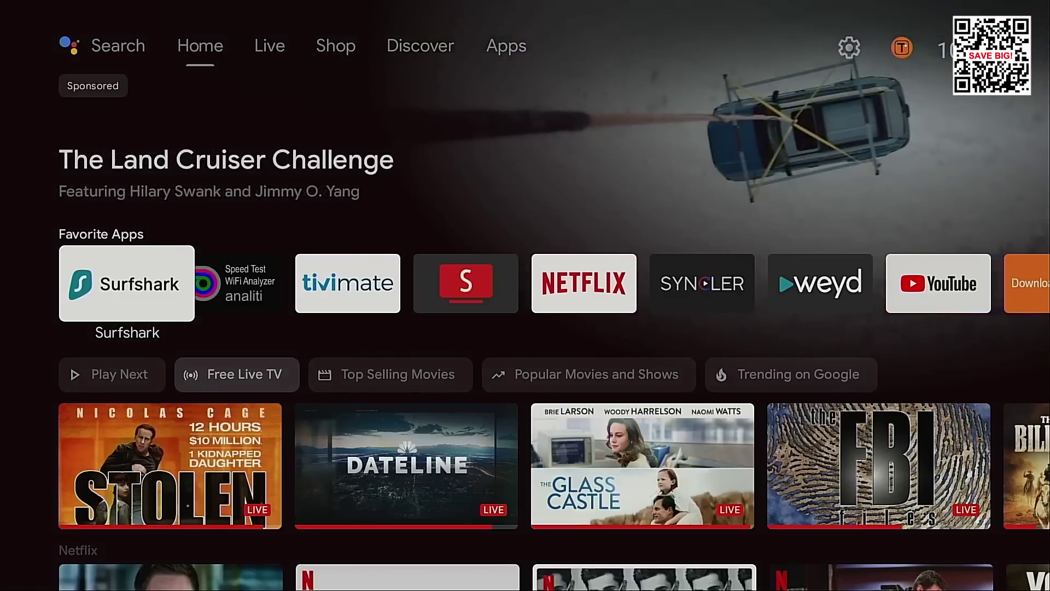
# Step: Open analiti to view the 465 Mbps down, 191 Mbps up, 14 ms ping result, then exit
pyautogui.press('Right')
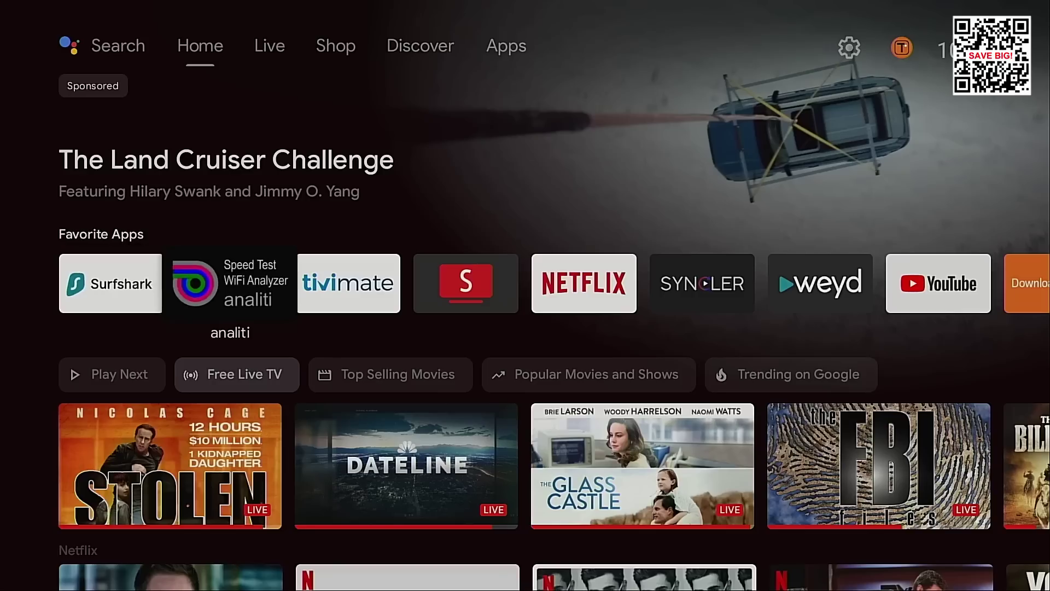
pyautogui.press('Return')
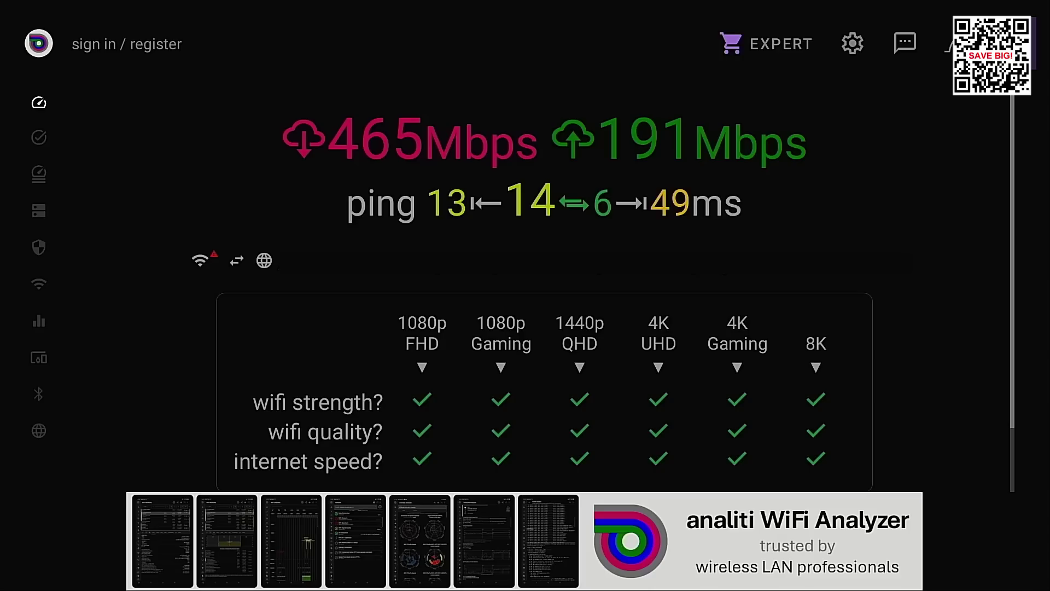
pyautogui.press('Escape')
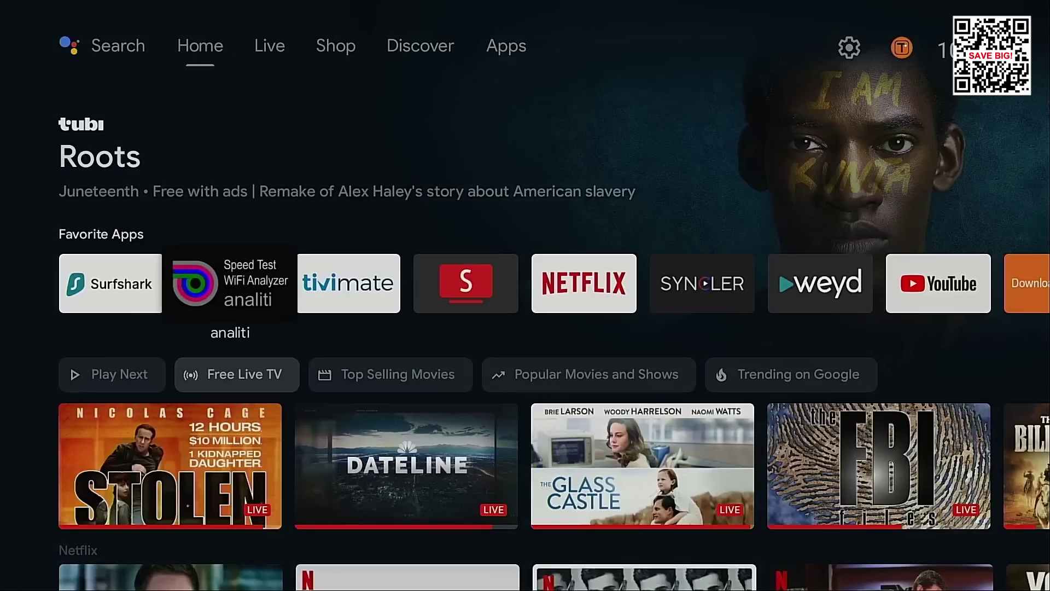
# Step: Check Surfshark is connected to United States - Latham, then start an analiti speed test
pyautogui.press('Left')
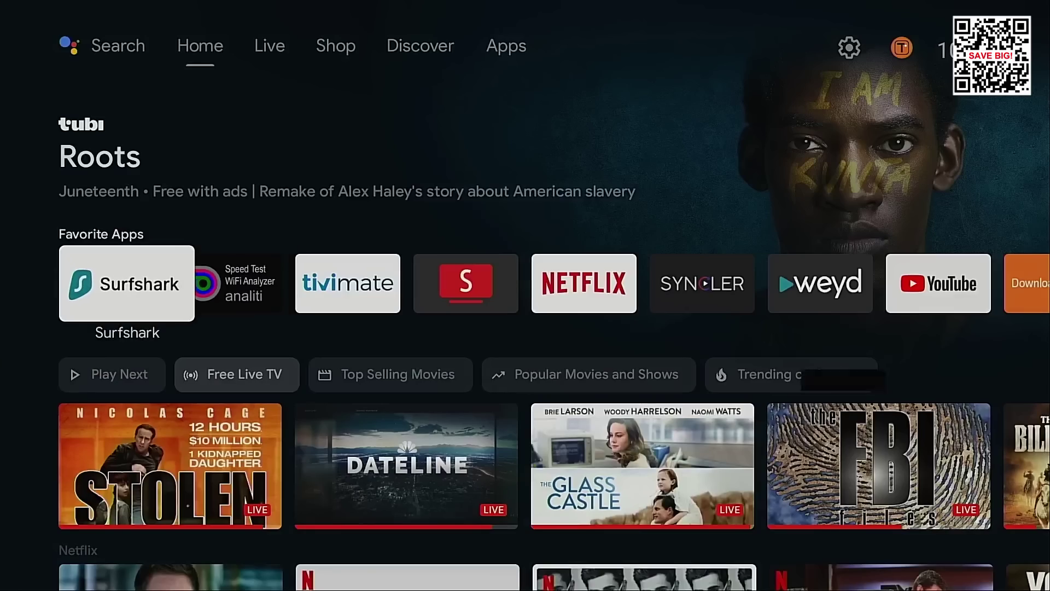
pyautogui.press('Return')
pyautogui.press('Return')
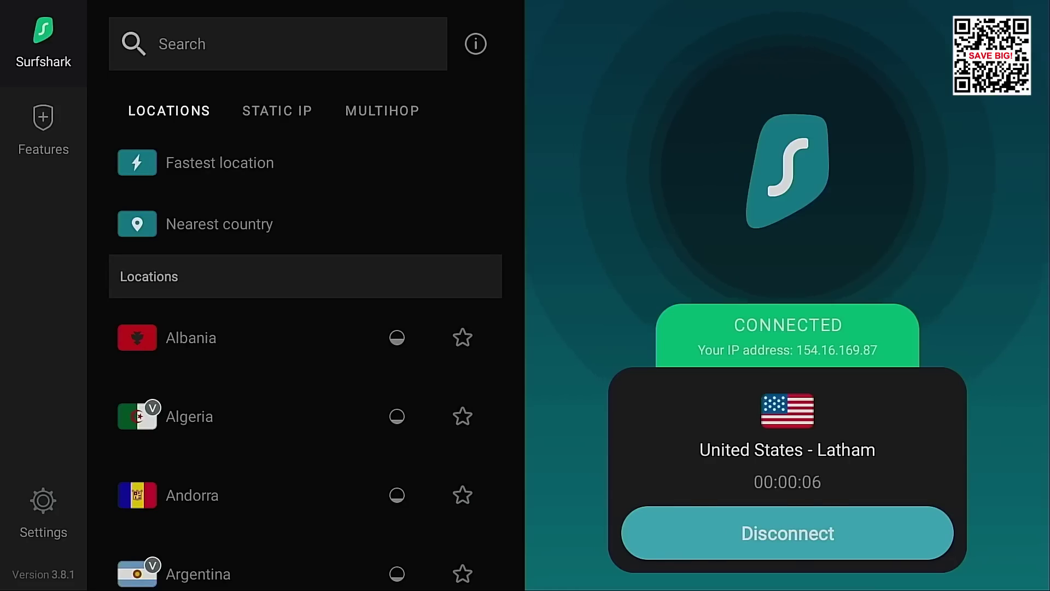
pyautogui.press('Escape')
pyautogui.press('Right')
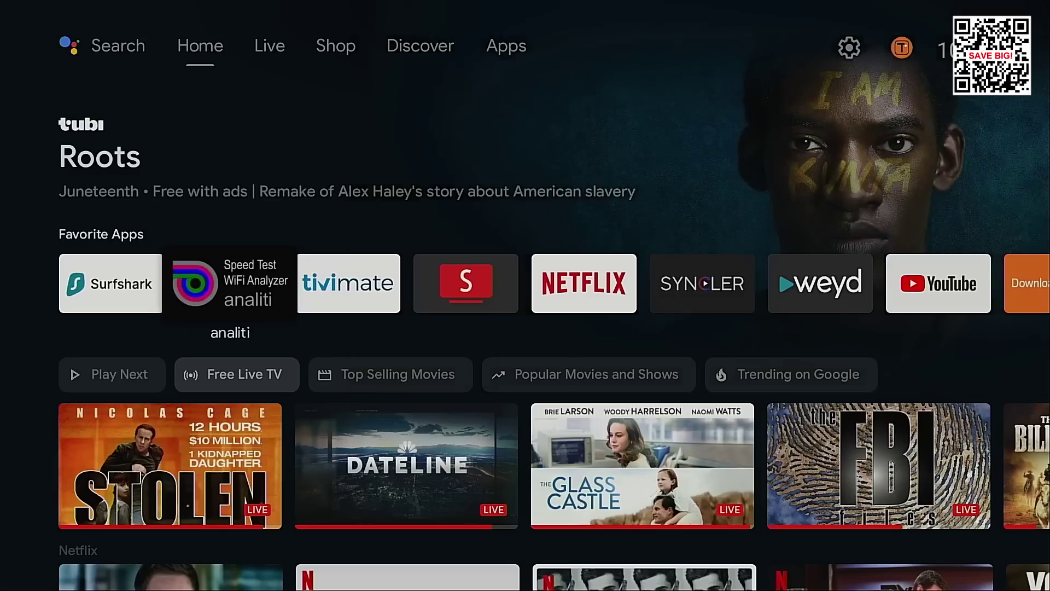
pyautogui.press('Return')
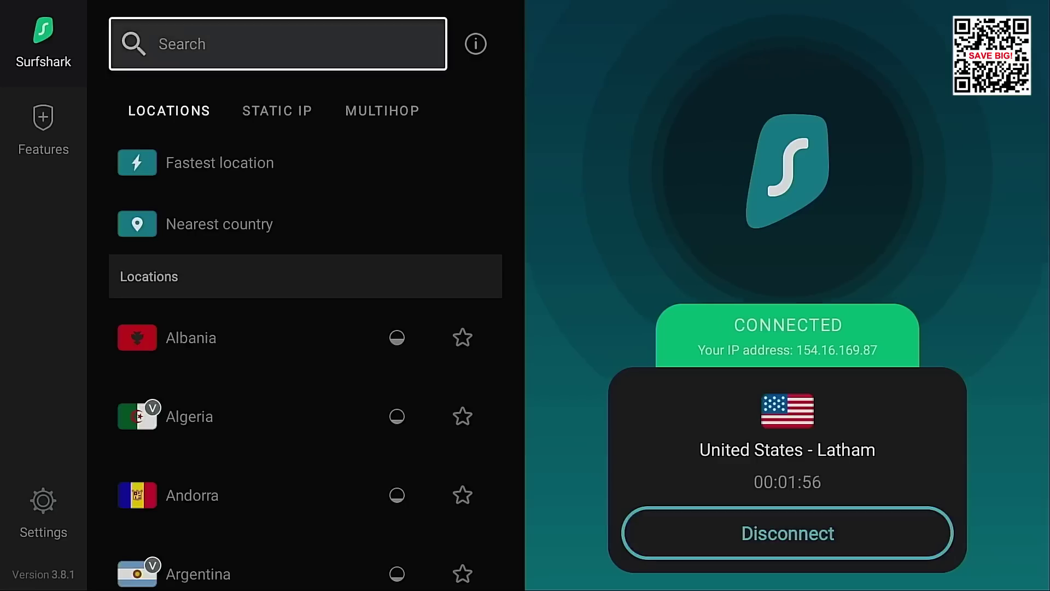
# Step: Disconnect Surfshark from the VPN server and return to the home screen
pyautogui.press('Right')
pyautogui.press('Down')
pyautogui.press('Up')
pyautogui.press('Right')
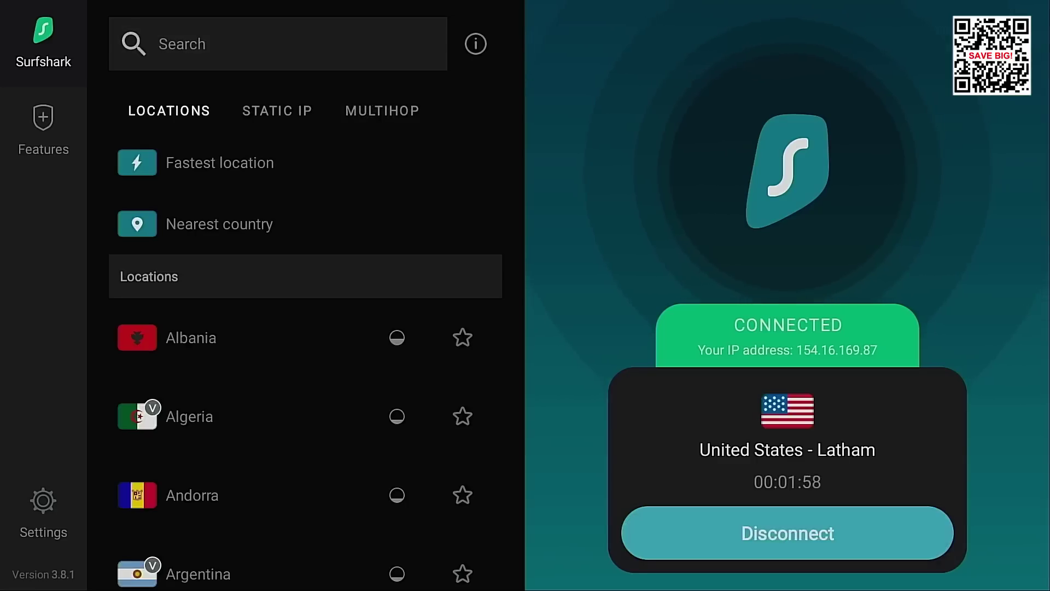
pyautogui.press('Return')
pyautogui.press('Escape')
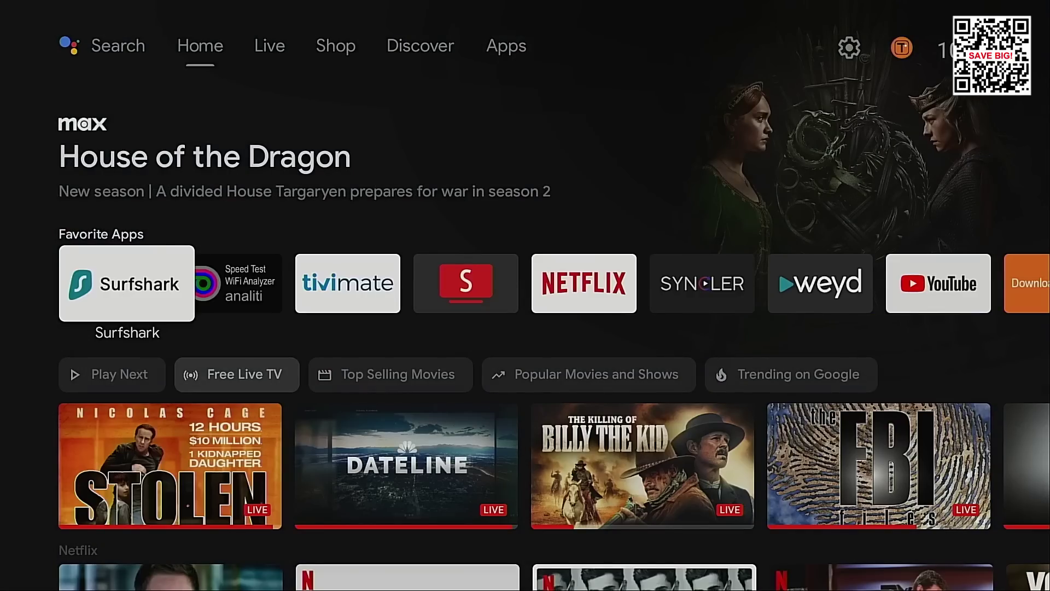
# Step: Browse the home pages and network settings, then start an analiti test without VPN
pyautogui.press('Up')
pyautogui.press('Up')
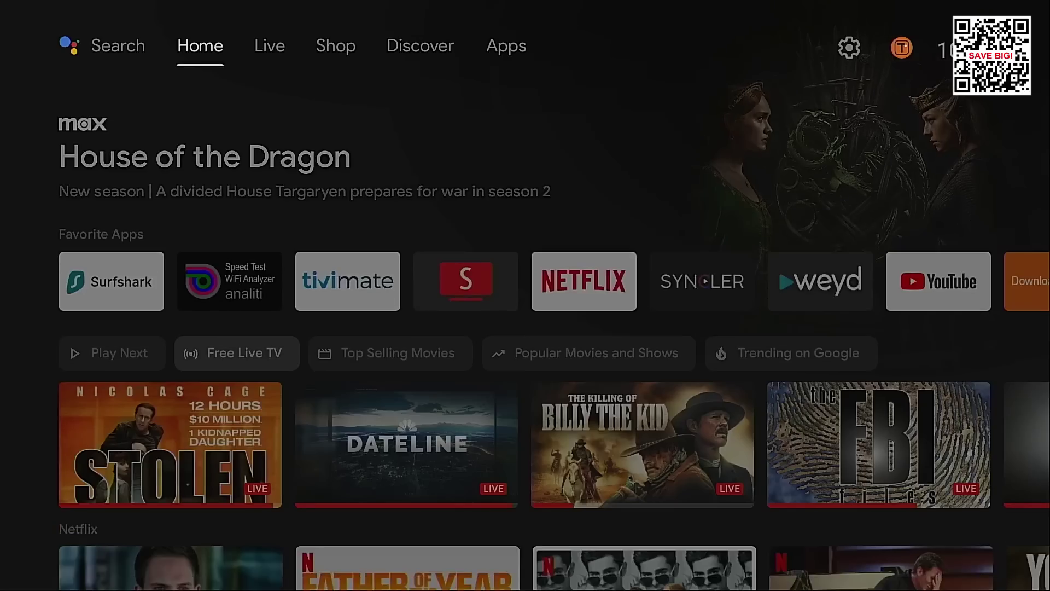
pyautogui.press('Right')
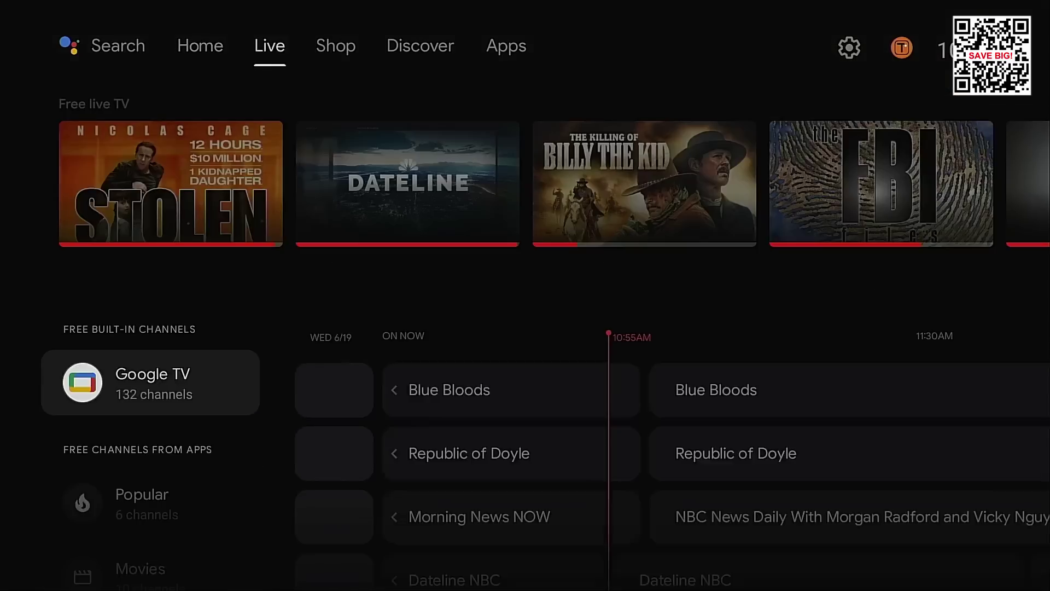
pyautogui.press('Right')
pyautogui.press('Right')
pyautogui.press('Right')
pyautogui.press('Right')
pyautogui.press('Right')
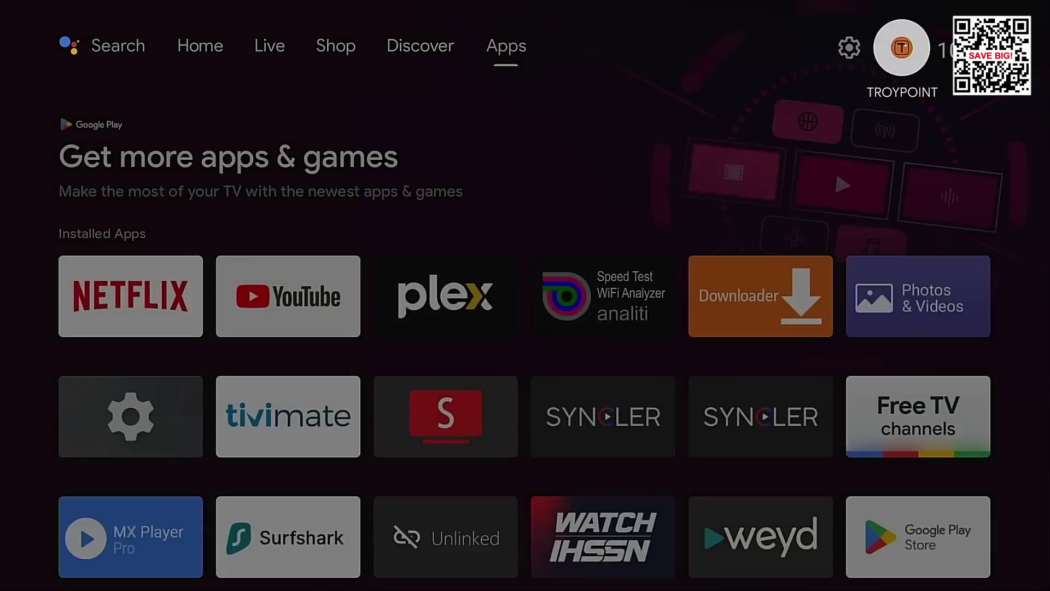
pyautogui.press('Left')
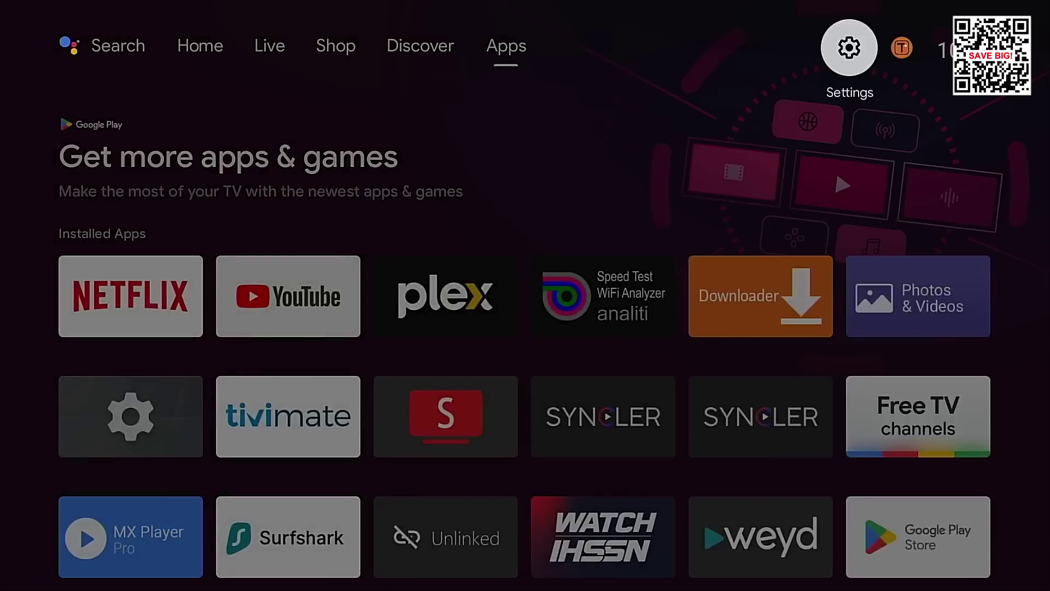
pyautogui.press('Return')
pyautogui.press('Down')
pyautogui.press('Down')
pyautogui.press('Down')
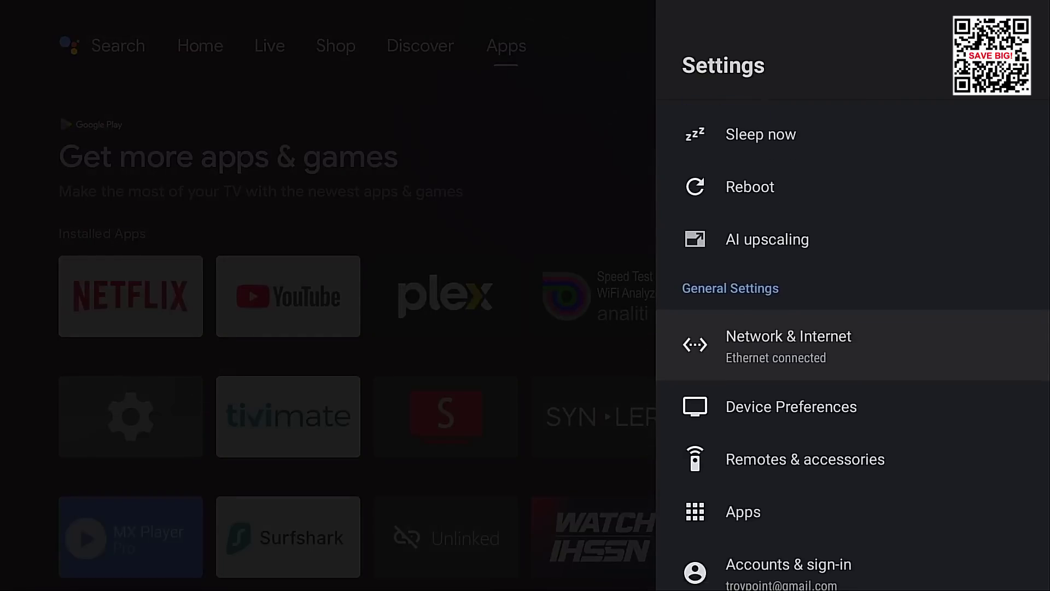
pyautogui.press('Escape')
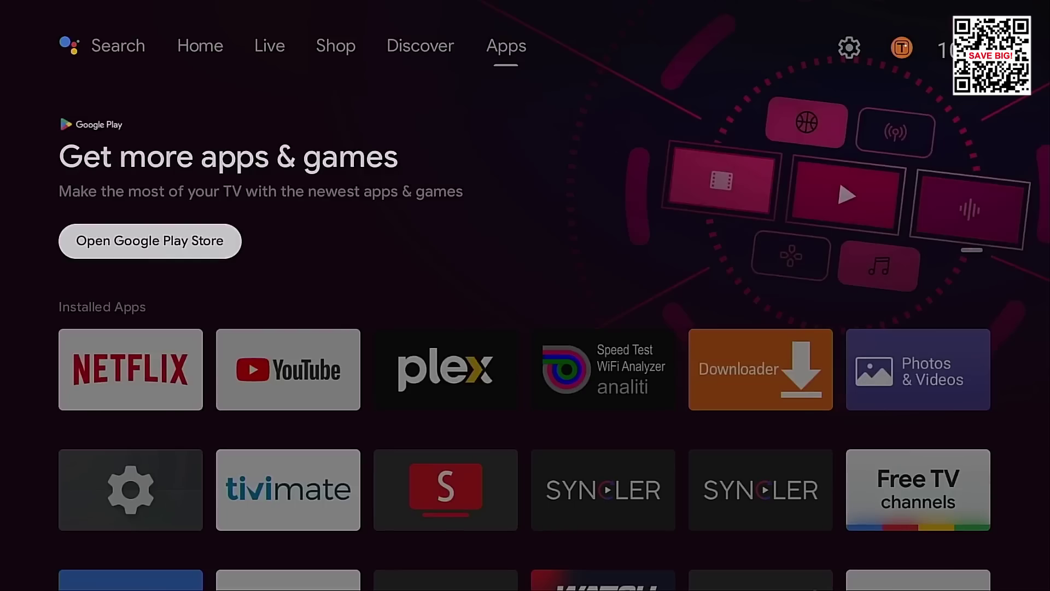
pyautogui.press('Escape')
pyautogui.press('Right')
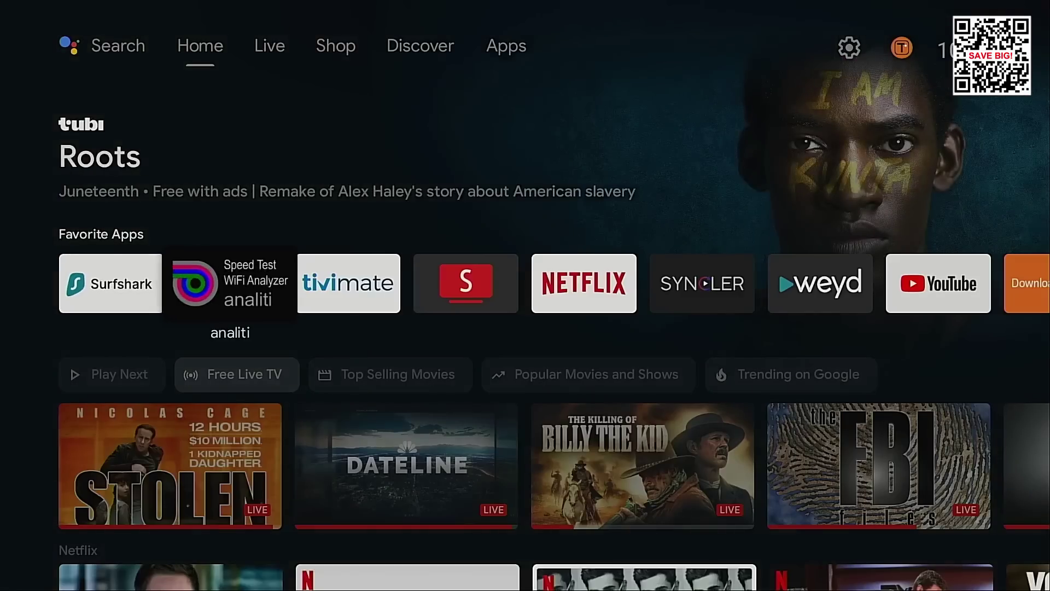
pyautogui.press('Return')
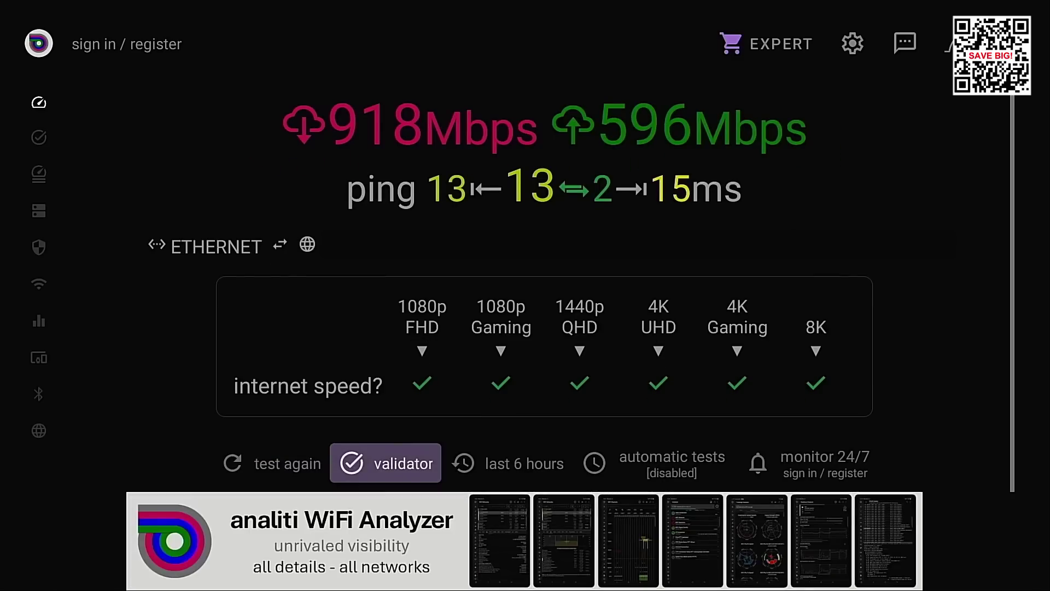
# Step: Leave the 918 Mbps down / 596 Mbps up result and open Surfshark, showing not connected
pyautogui.press('Escape')
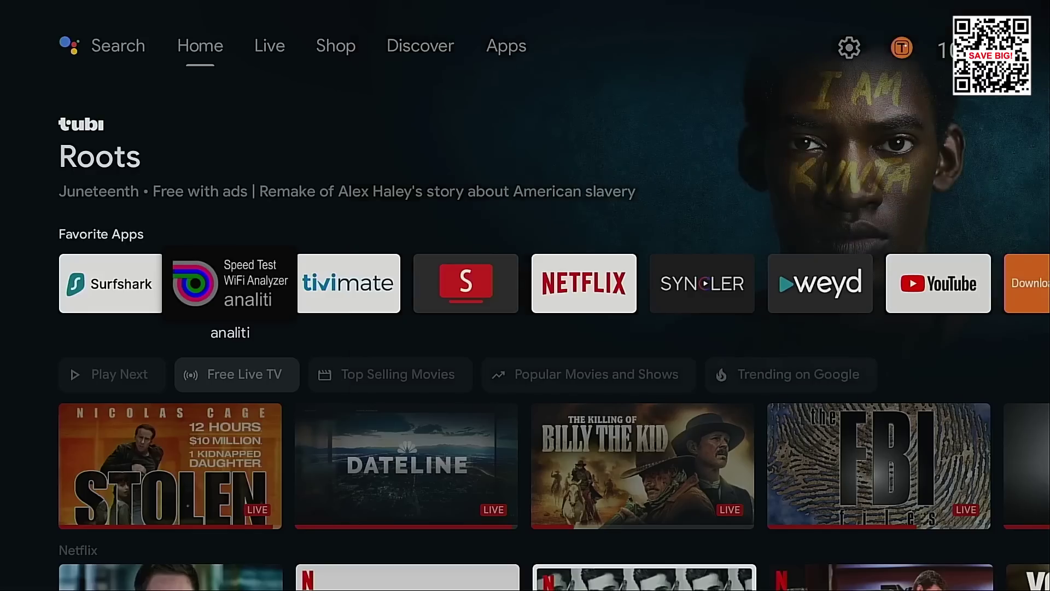
pyautogui.press('Left')
pyautogui.press('Return')
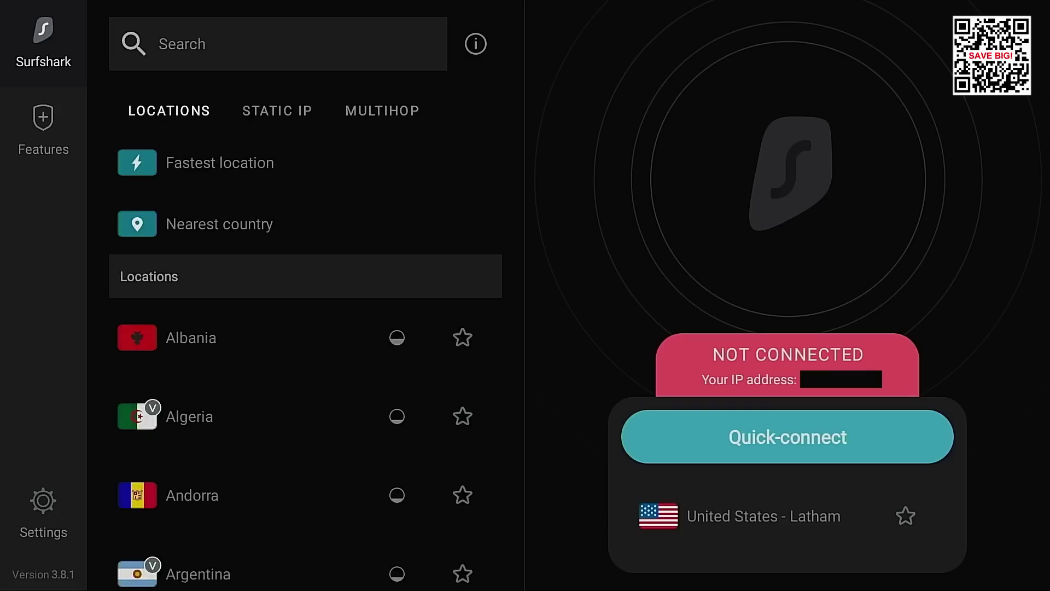
# Step: Quick-connect to United States - Latham and run an analiti speed test over the VPN
pyautogui.press('Return')
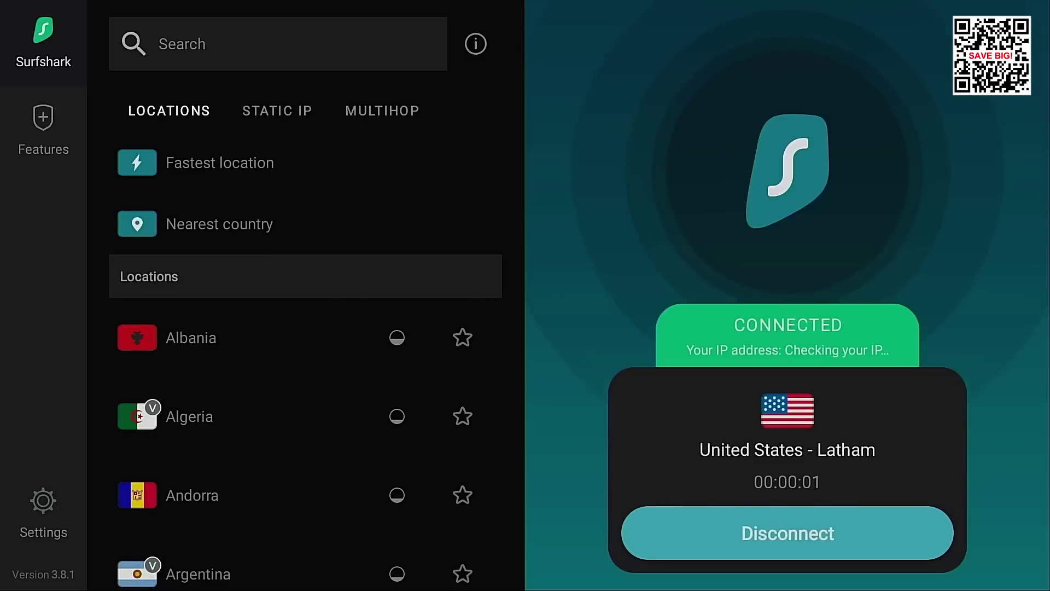
pyautogui.press('Escape')
pyautogui.press('Right')
pyautogui.press('Return')
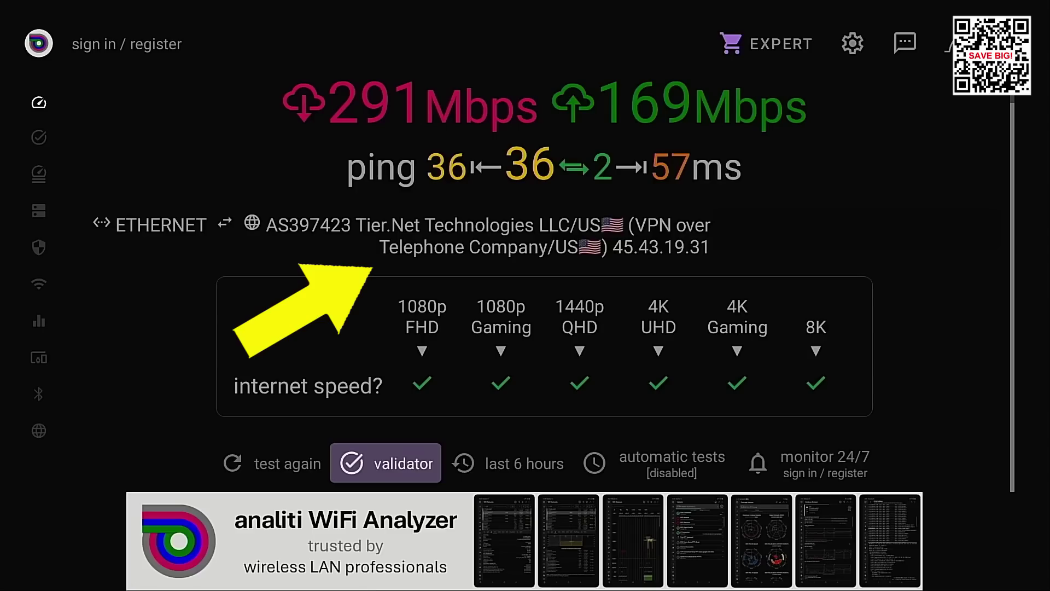
# Step: Go home and open the installed apps list in the device settings
pyautogui.press('Home')
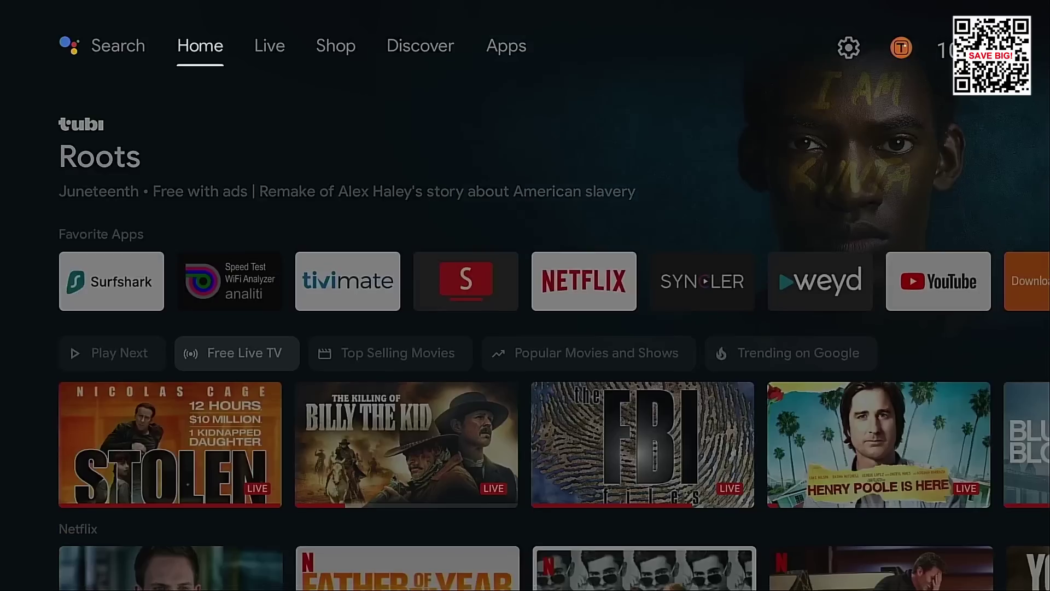
pyautogui.press('Up')
pyautogui.press('Right')
pyautogui.press('Right')
pyautogui.press('Right')
pyautogui.press('Right')
pyautogui.press('Right')
pyautogui.press('Return')
pyautogui.press('Escape')
pyautogui.press('Return')
pyautogui.press('Down')
pyautogui.press('Down')
pyautogui.press('Down')
pyautogui.press('Down')
pyautogui.press('Down')
pyautogui.press('Down')
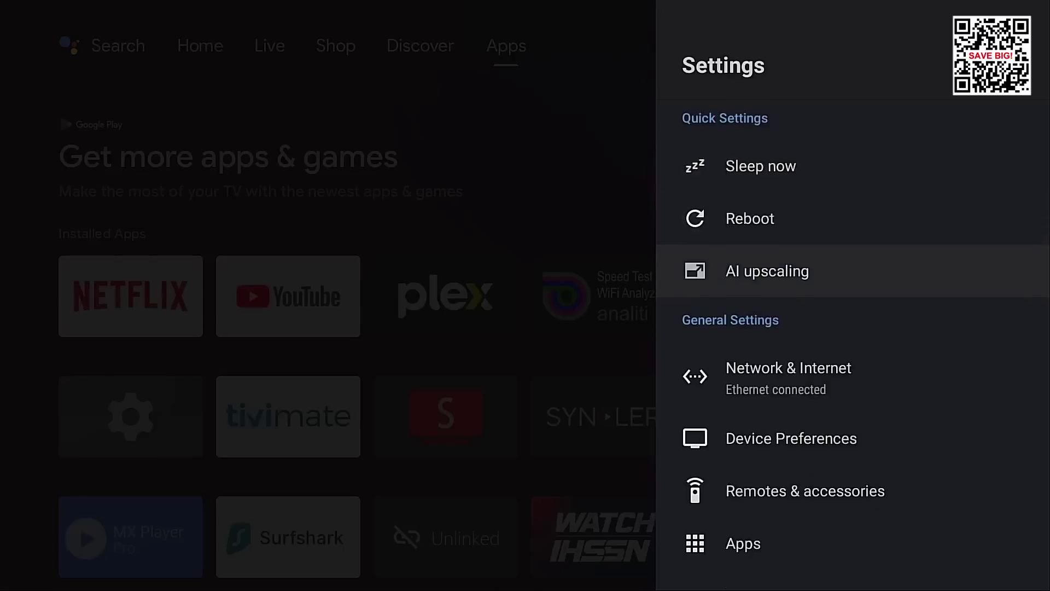
pyautogui.press('Return')
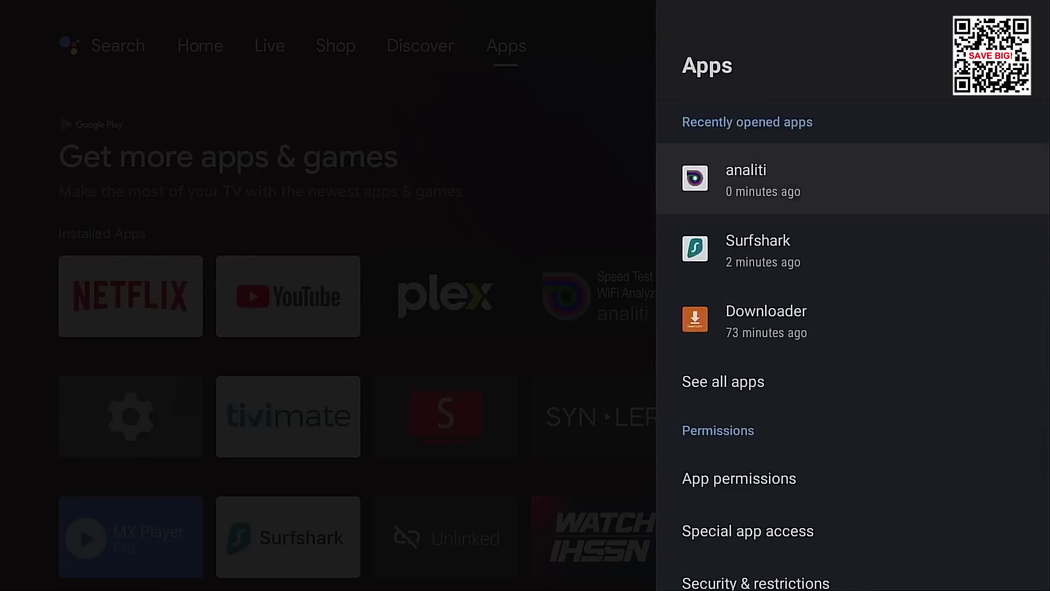
# Step: Force stop analiti and clear its cache, then head back toward the analiti tile
pyautogui.press('Return')
pyautogui.press('Down')
pyautogui.press('Return')
pyautogui.press('Return')
pyautogui.press('Down')
pyautogui.press('Down')
pyautogui.press('Down')
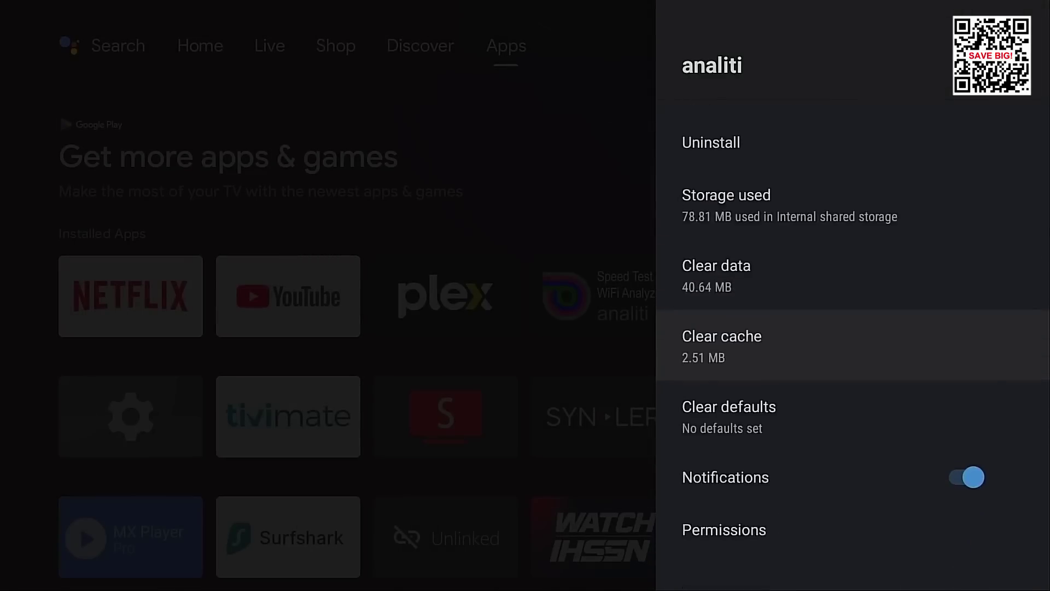
pyautogui.press('Return')
pyautogui.press('Return')
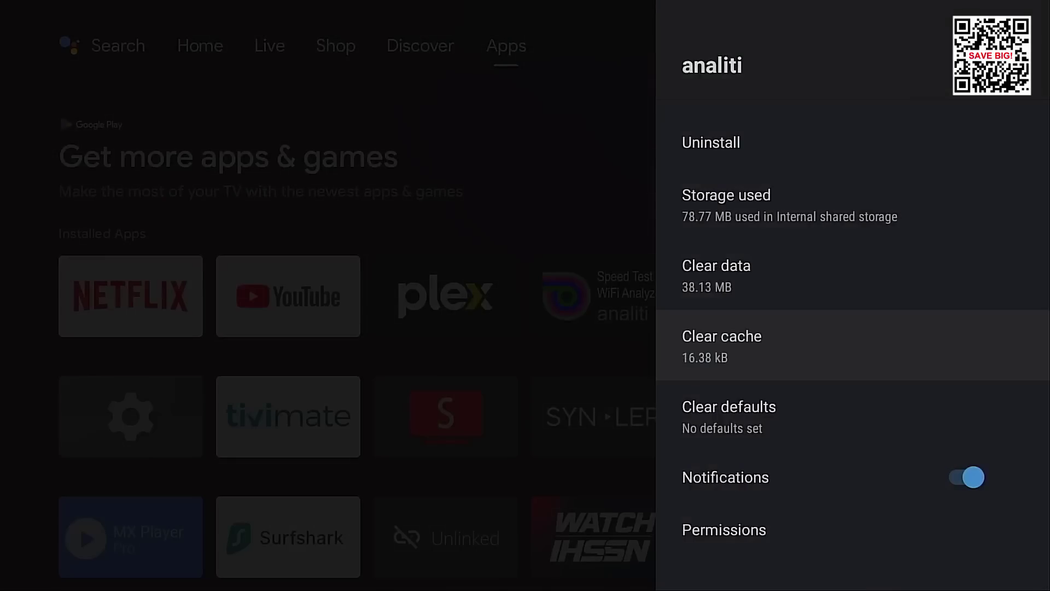
pyautogui.press('Escape')
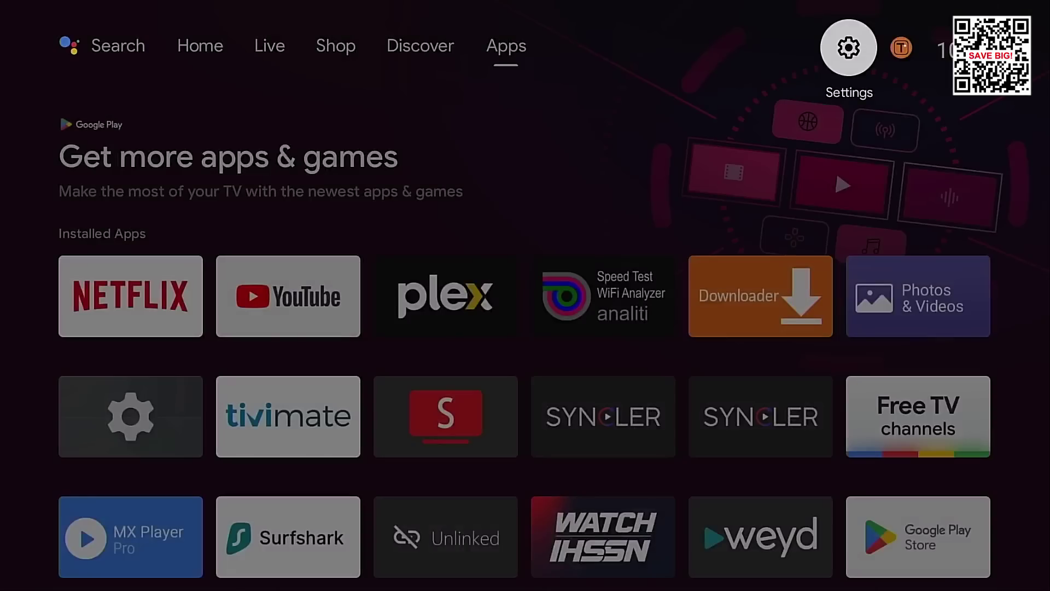
pyautogui.press('Down')
pyautogui.press('Down')
# Step: Launch the analiti speed test, then move between Fastest location and server search in Surfshark
pyautogui.press('Right')
pyautogui.press('Right')
pyautogui.press('Right')
pyautogui.press('Return')
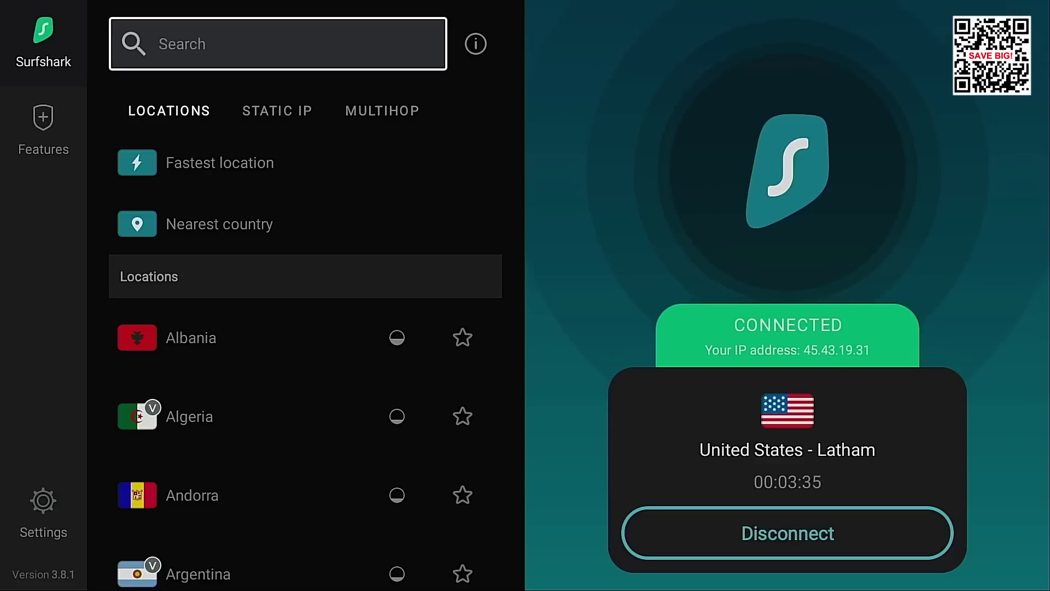
pyautogui.press('Down')
pyautogui.press('Down')
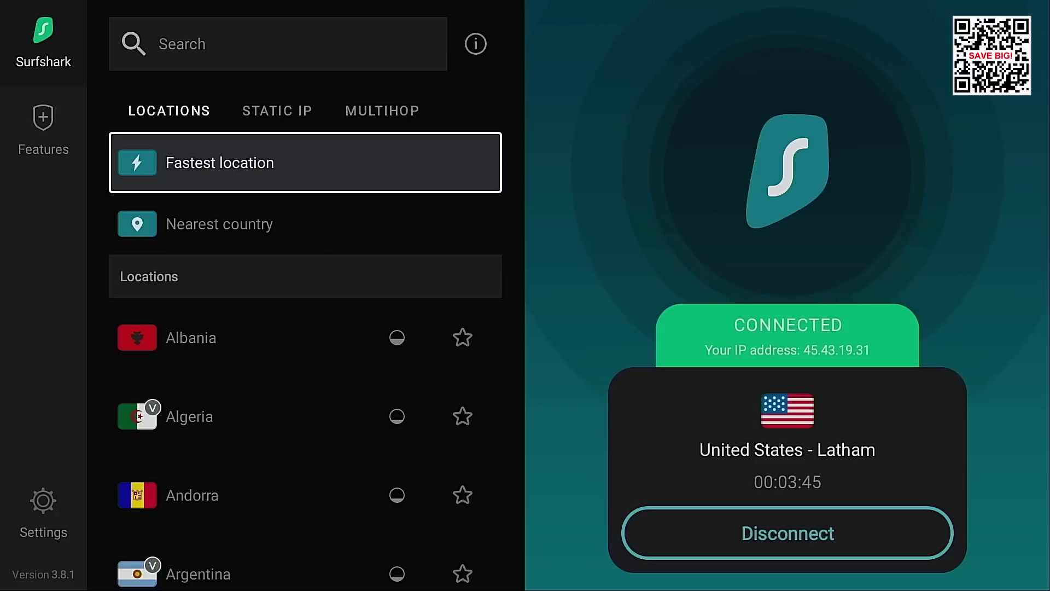
pyautogui.press('Up')
pyautogui.press('Up')
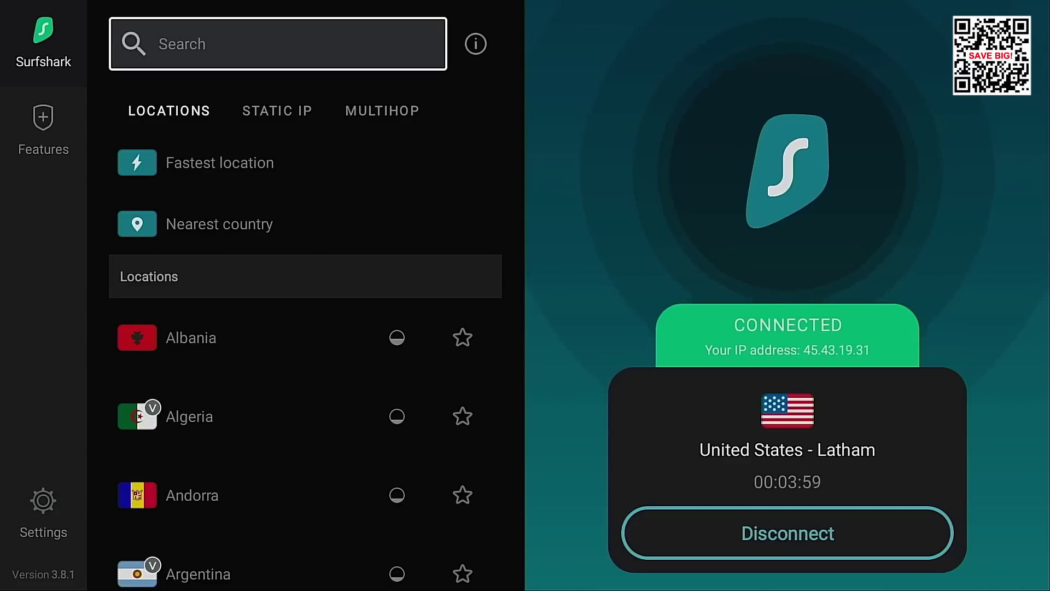
# Step: Disconnect the VPN and bring focus back to the server search field
pyautogui.press('Right')
pyautogui.press('Right')
pyautogui.press('Return')
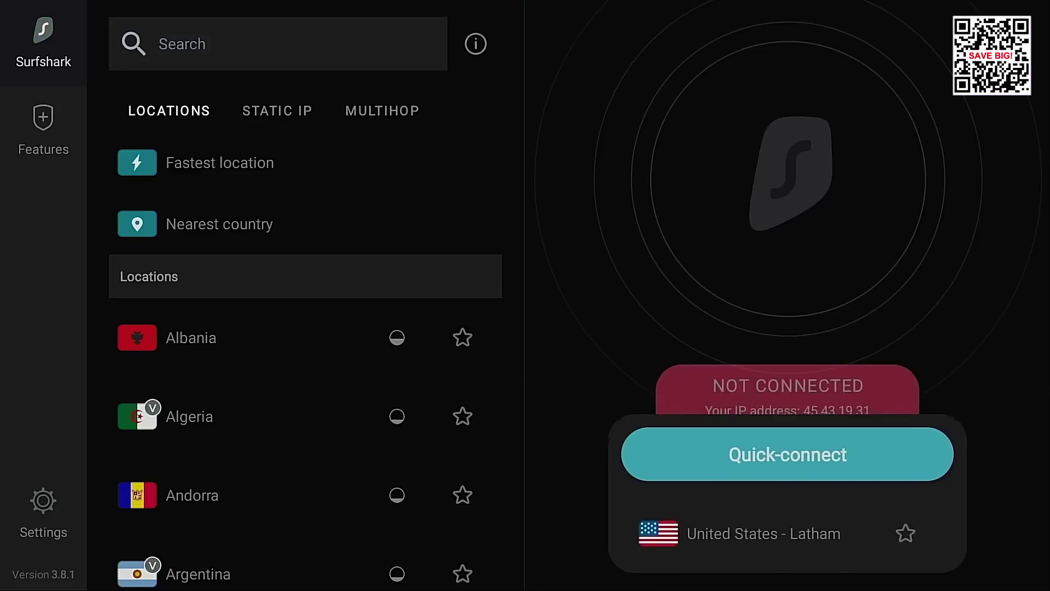
pyautogui.press('Left')
pyautogui.press('Up')
pyautogui.press('Up')
pyautogui.press('Up')
pyautogui.press('Up')
pyautogui.press('Left')
pyautogui.press('Right')
# Step: Search the server list for "united st" using the on-screen keyboard
pyautogui.press('Return')
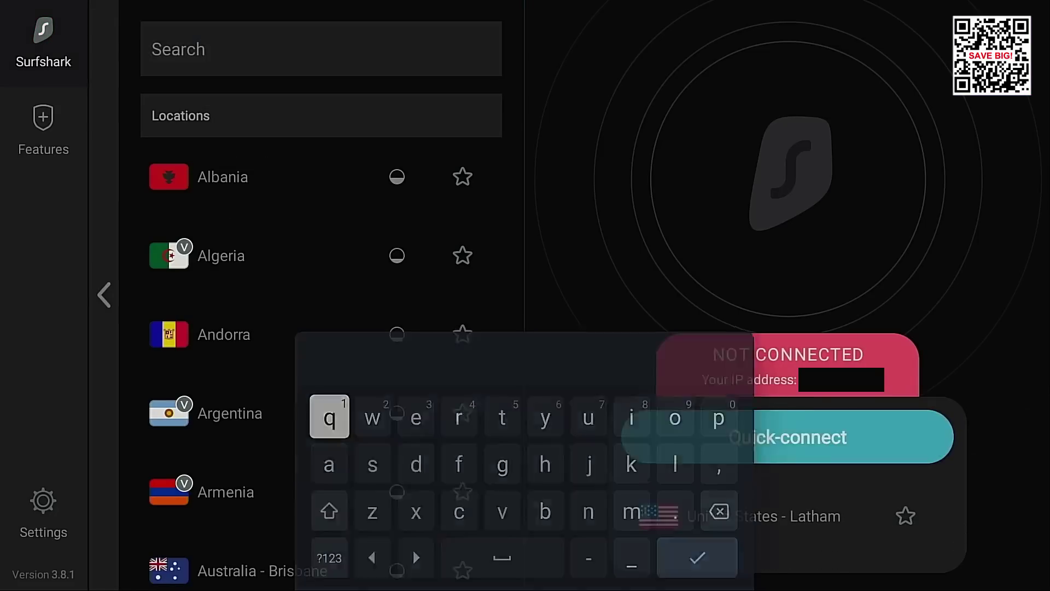
pyautogui.press('Down')
pyautogui.press('Right')
pyautogui.press('Right')
pyautogui.press('Right')
pyautogui.press('Right')
pyautogui.press('Right')
pyautogui.press('Right')
pyautogui.press('Up')
pyautogui.press('Return')
pyautogui.press('Down')
pyautogui.press('Down')
pyautogui.press('Return')
pyautogui.press('Up')
pyautogui.press('Up')
pyautogui.press('Right')
pyautogui.write('ited st')
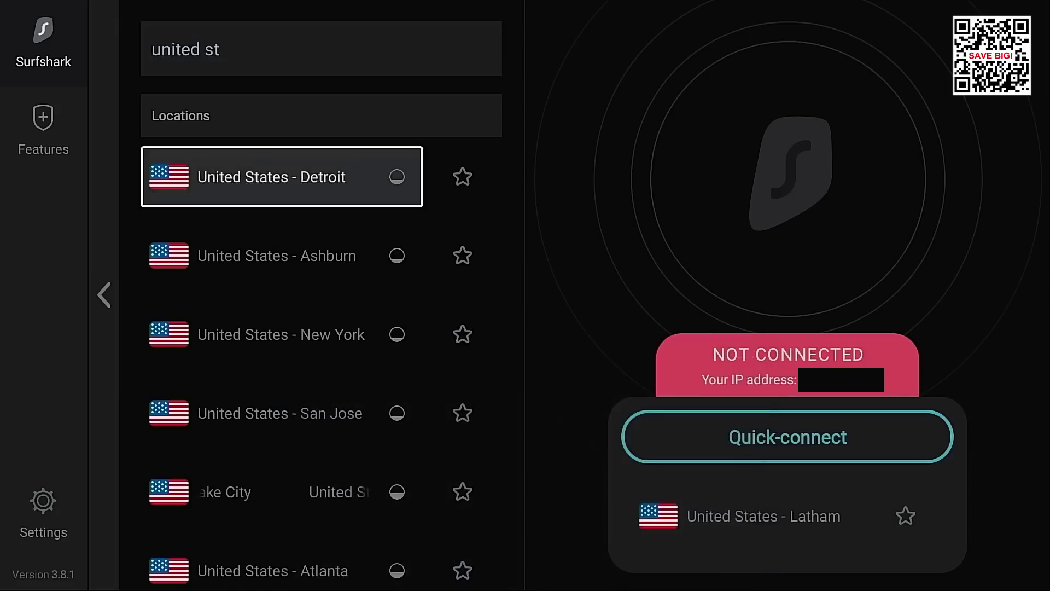
pyautogui.press('Return')
# Step: Scroll through the US results: Ashburn, New York, San Jose, Atlanta, Dallas, Seattle, and Static IP New York
pyautogui.press('Down')
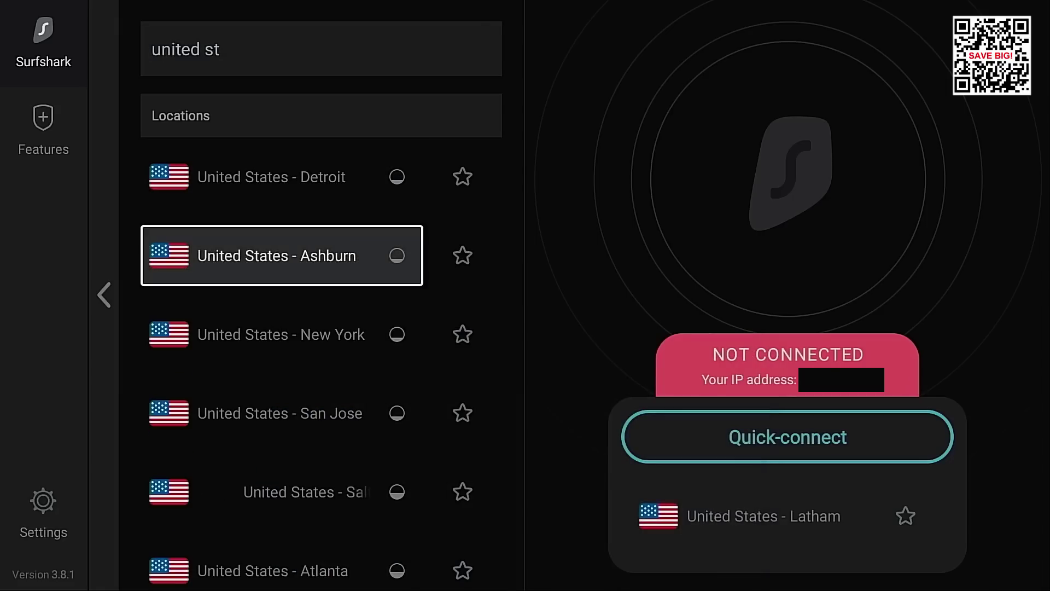
pyautogui.press('Down')
pyautogui.press('Down')
pyautogui.press('Down')
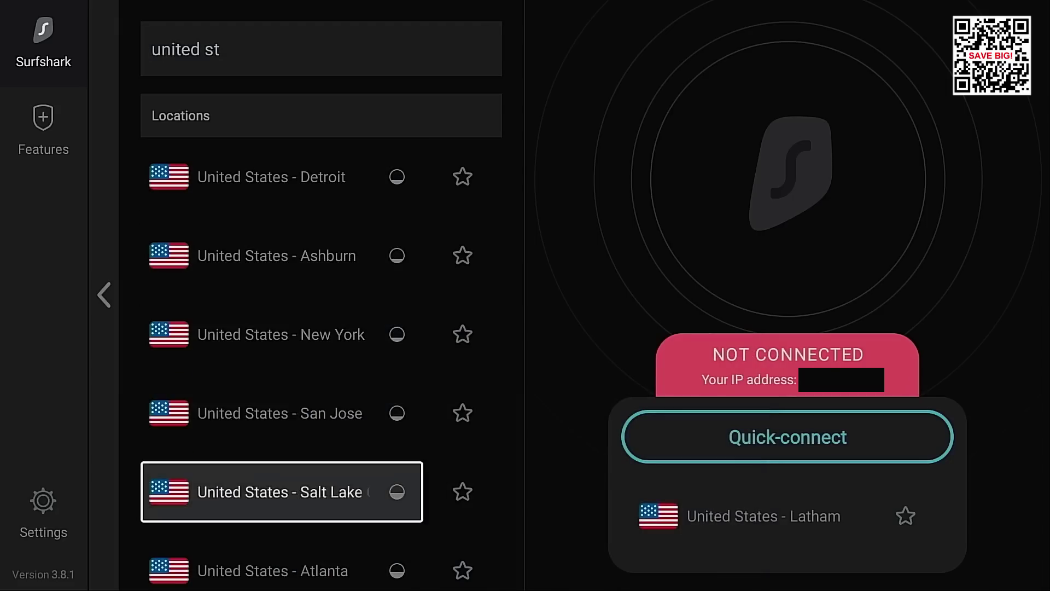
pyautogui.press('Down')
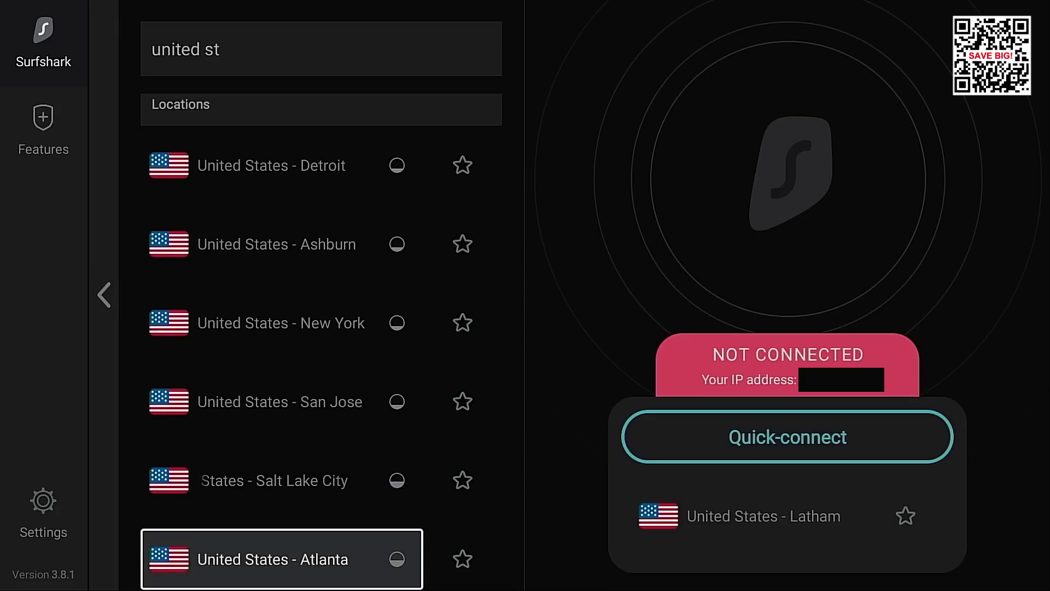
pyautogui.press('Down')
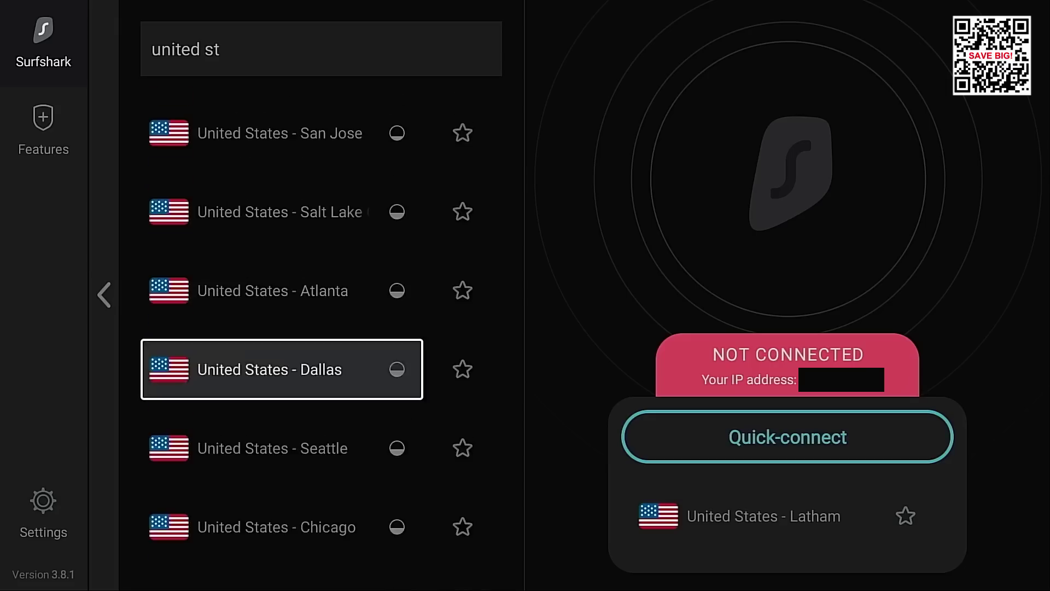
pyautogui.press('Down')
pyautogui.press('Down')
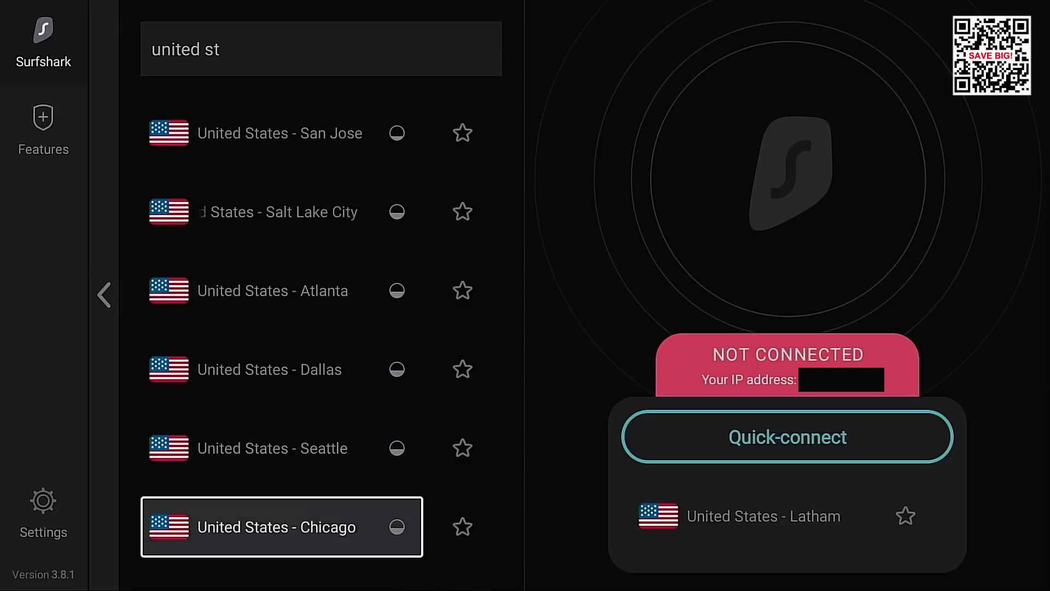
pyautogui.press('Down')
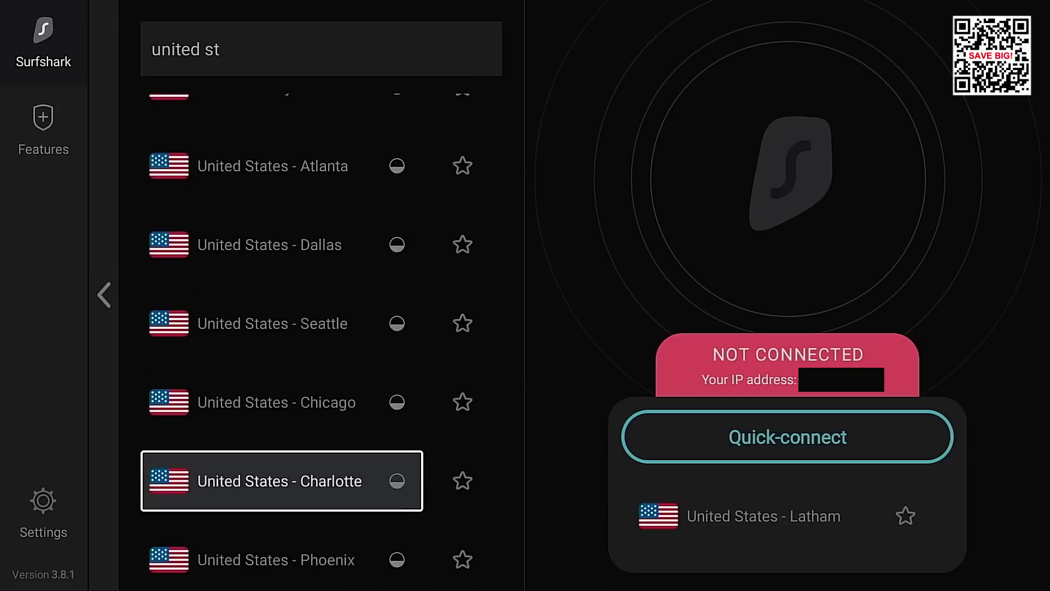
pyautogui.press('Up')
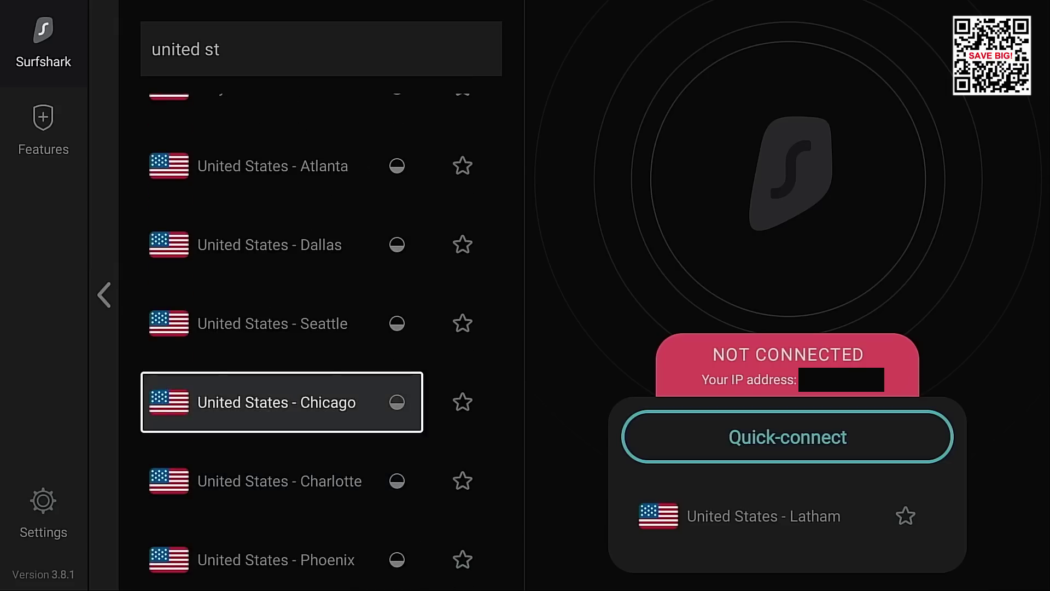
pyautogui.press('Down')
pyautogui.press('Down')
pyautogui.press('Down')
pyautogui.press('Down')
pyautogui.press('Down')
pyautogui.press('Down')
pyautogui.press('Down')
pyautogui.press('Down')
pyautogui.press('Down')
pyautogui.press('Down')
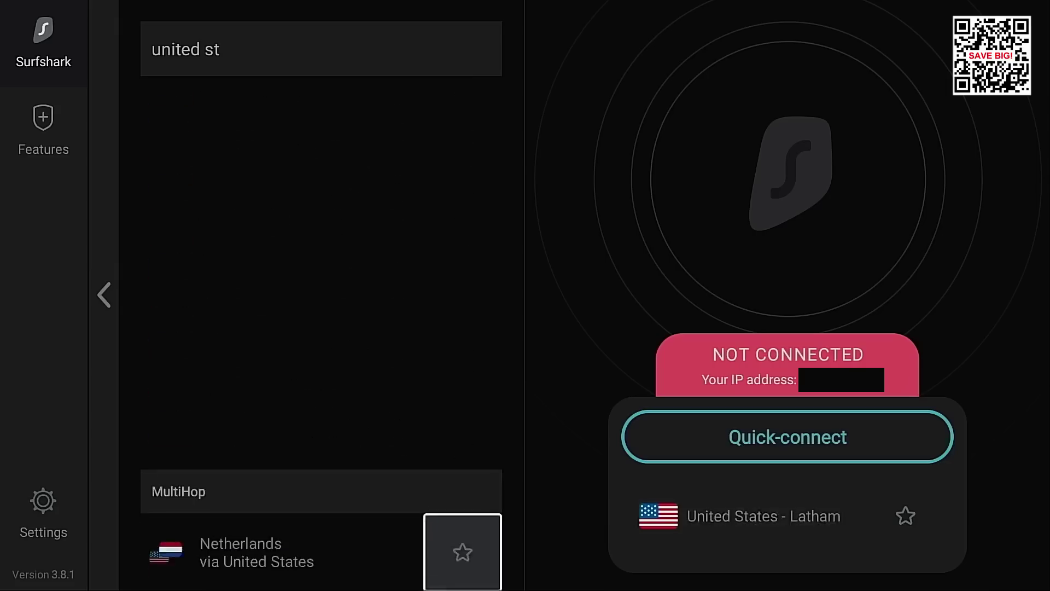
pyautogui.press('Up')
pyautogui.press('Up')
pyautogui.press('Up')
pyautogui.press('Up')
pyautogui.press('Up')
pyautogui.press('Up')
pyautogui.press('Up')
pyautogui.press('Up')
pyautogui.press('Up')
pyautogui.press('Up')
pyautogui.press('Up')
pyautogui.press('Up')
pyautogui.press('Up')
pyautogui.press('Up')
pyautogui.press('Up')
pyautogui.press('Up')
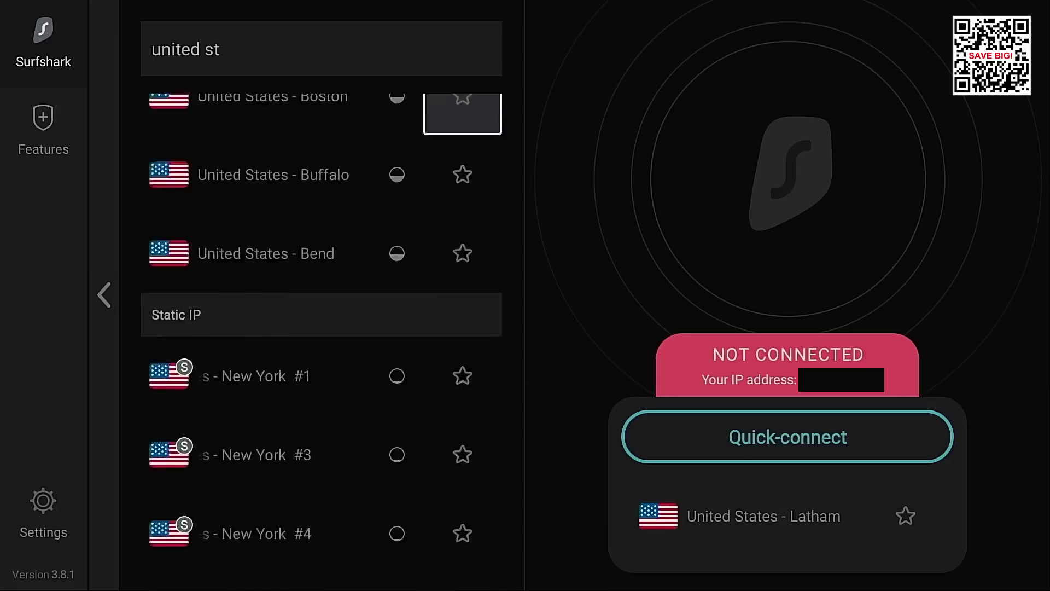
pyautogui.press('Up')
pyautogui.press('Up')
pyautogui.press('Up')
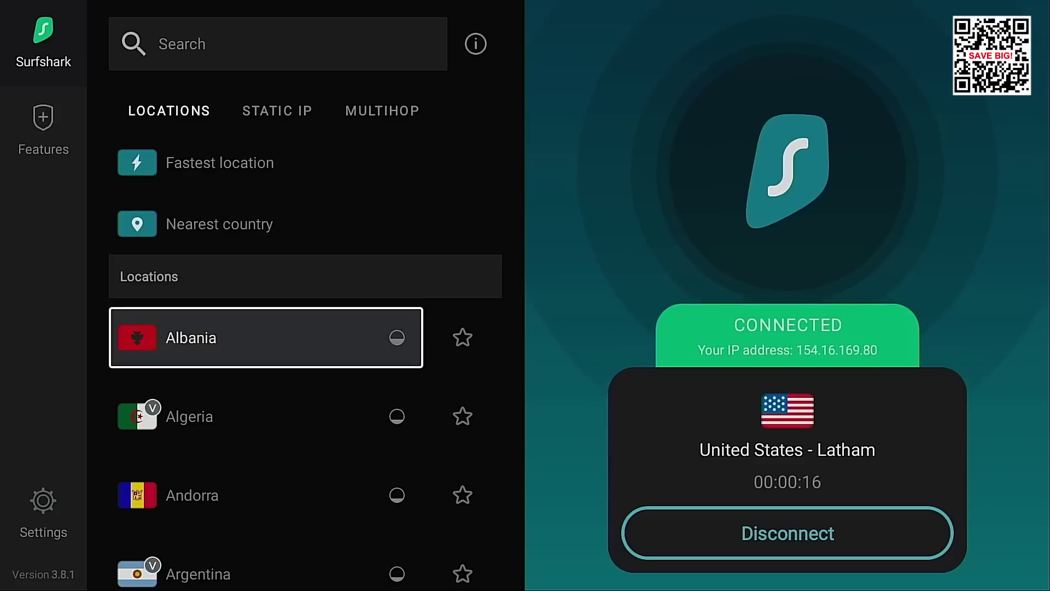
# Step: Star Australia - Melbourne in the Locations list as a favourite, then go to Settings
pyautogui.press('Down')
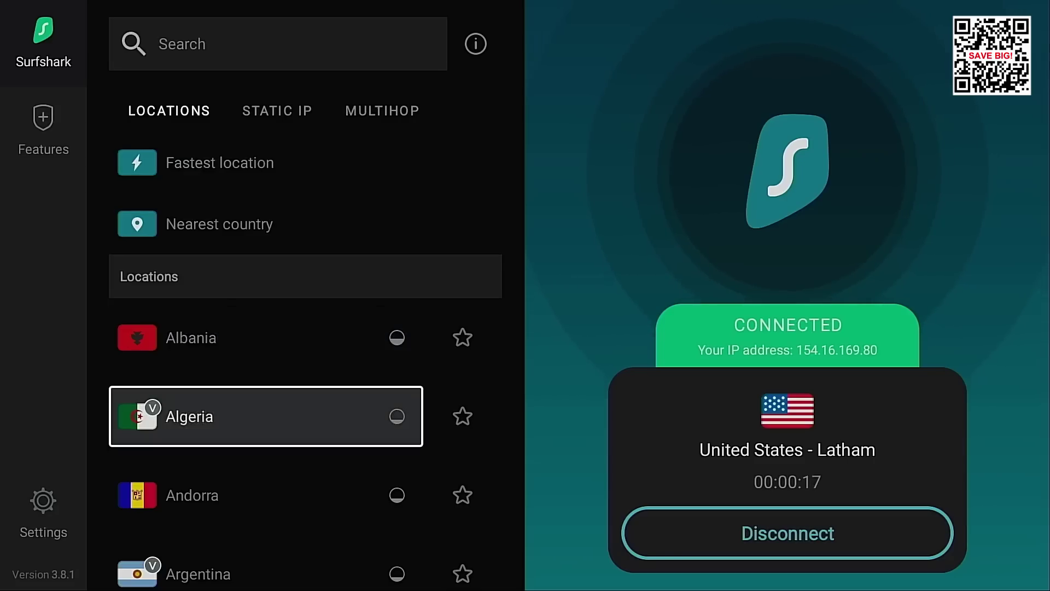
pyautogui.press('Right')
pyautogui.press('Left')
pyautogui.press('Down')
pyautogui.press('Down')
pyautogui.press('Down')
pyautogui.press('Down')
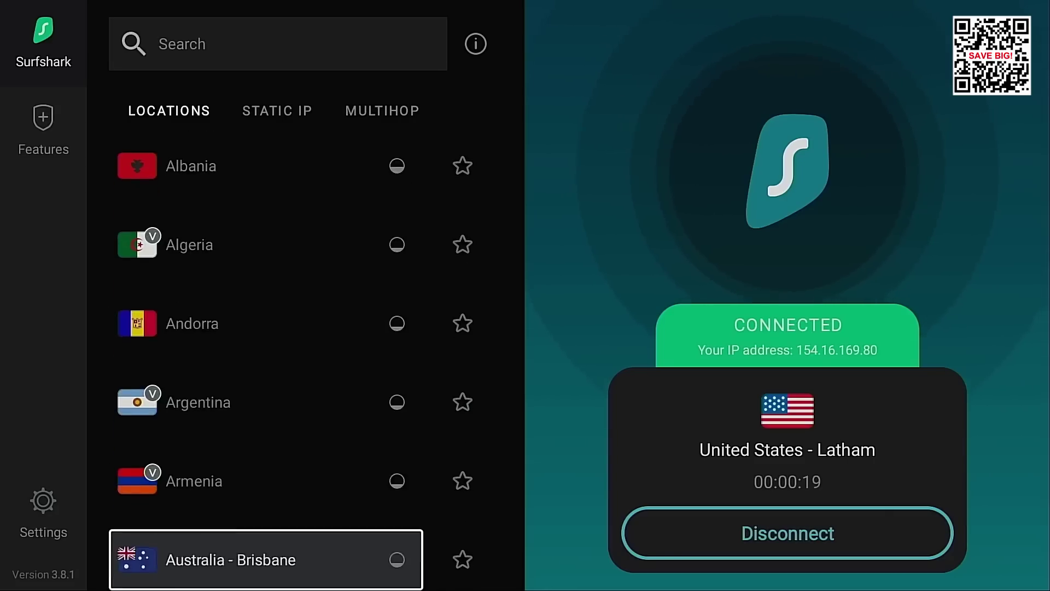
pyautogui.press('Up')
pyautogui.press('Down')
pyautogui.press('Down')
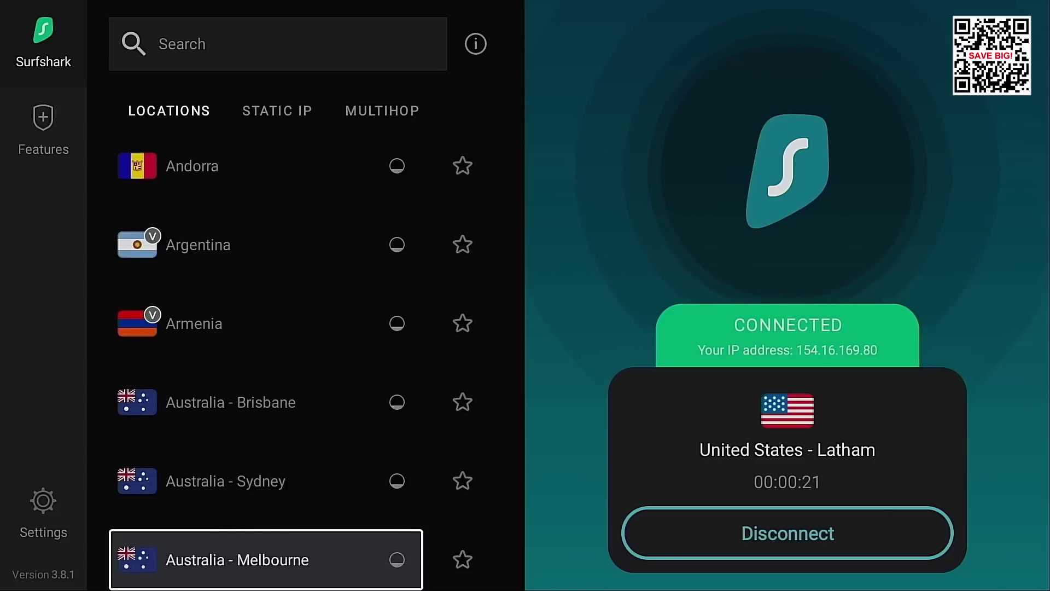
pyautogui.press('Right')
pyautogui.press('Return')
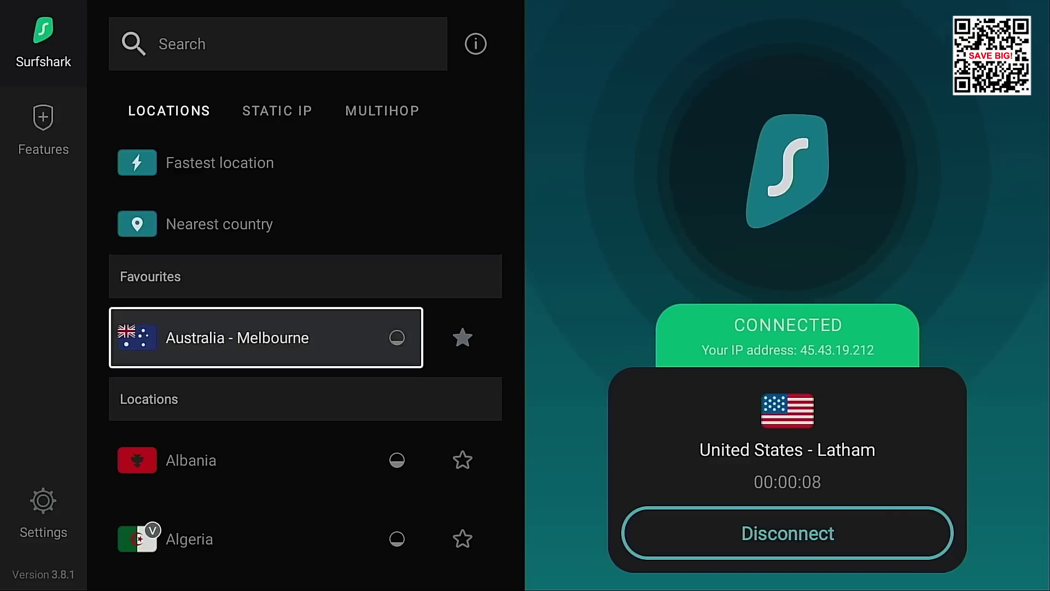
pyautogui.click(43, 514)
# Step: Open the VPN connection settings and look over options such as Kill switch
pyautogui.press('Return')
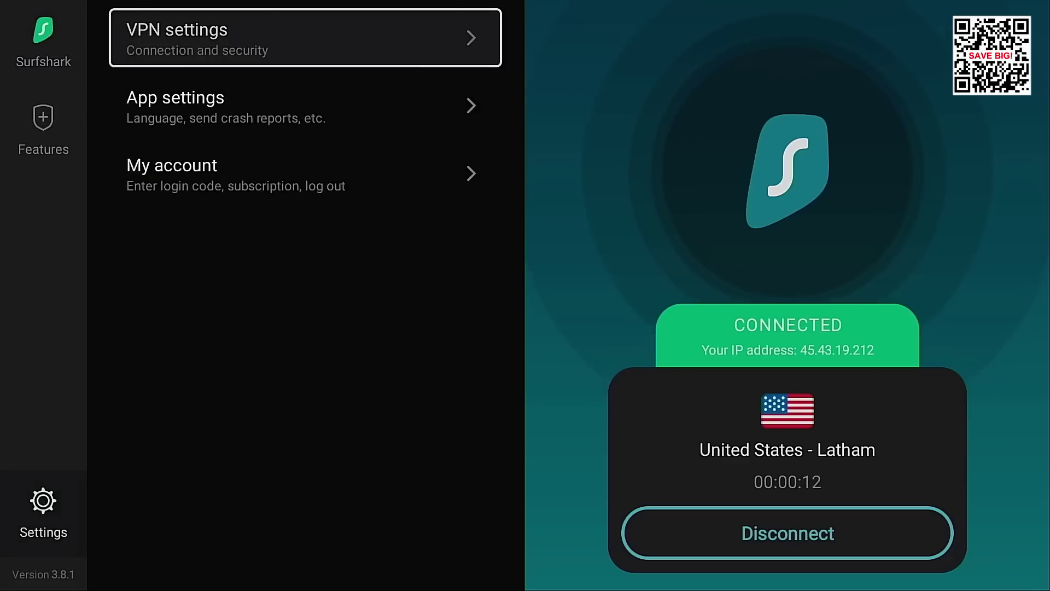
pyautogui.press('Return')
pyautogui.press('Down')
pyautogui.press('Down')
pyautogui.press('Down')
pyautogui.press('Down')
pyautogui.press('Down')
pyautogui.press('Up')
pyautogui.press('Up')
pyautogui.press('Up')
pyautogui.press('Down')
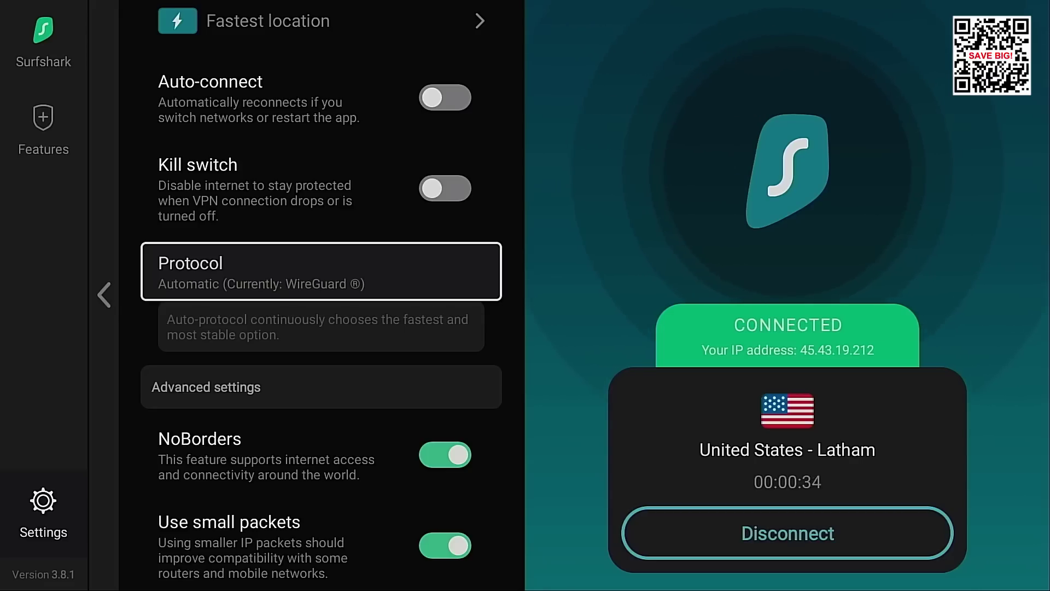
# Step: Review the WireGuard, IKEv2 and OpenVPN UDP/TCP protocols, keeping Automatic (WireGuard)
pyautogui.press('Return')
pyautogui.press('Down')
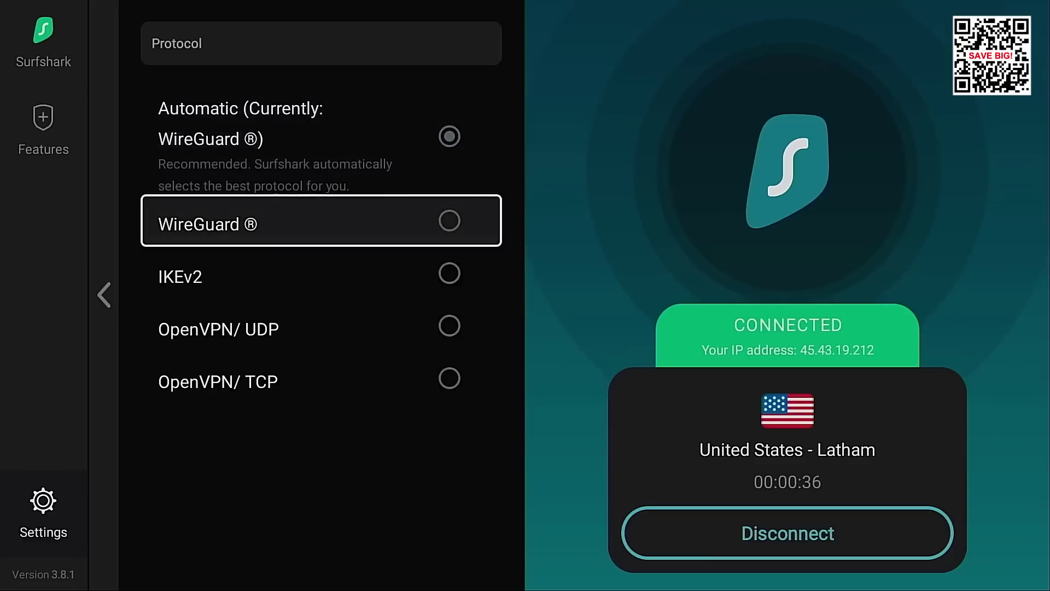
pyautogui.press('Down')
pyautogui.press('Down')
pyautogui.press('Down')
pyautogui.press('Up')
pyautogui.press('Up')
pyautogui.press('Up')
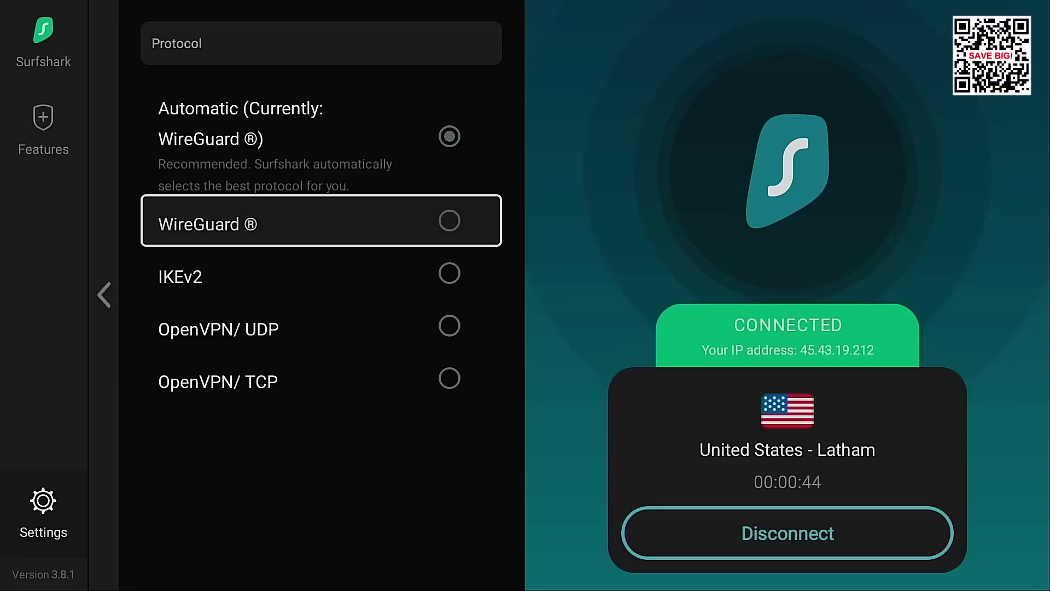
pyautogui.press('Down')
pyautogui.press('Down')
pyautogui.press('Up')
pyautogui.press('Up')
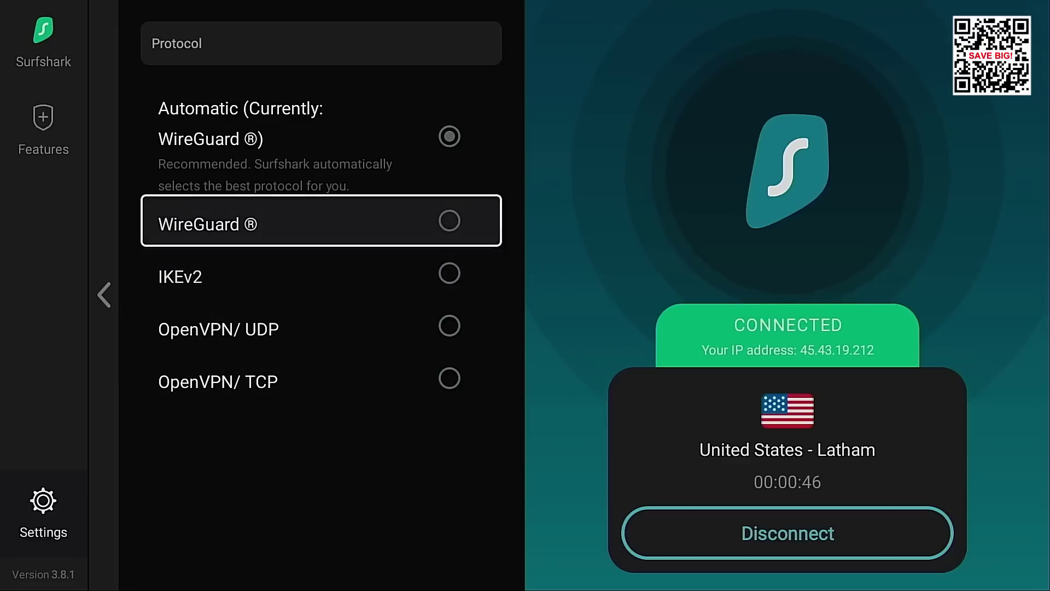